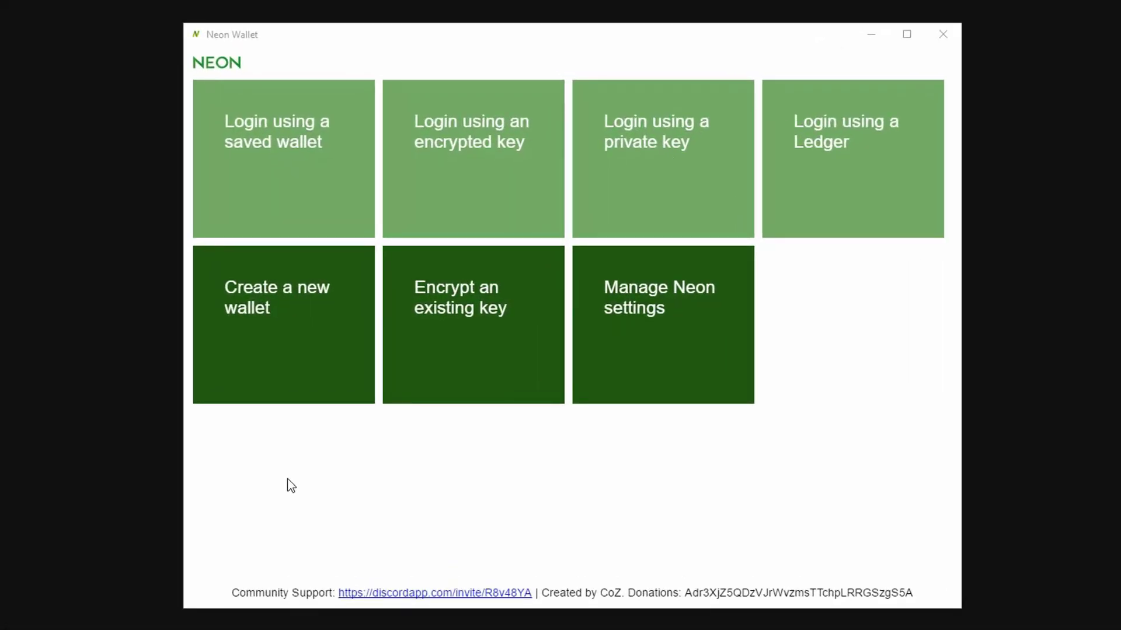
- Start a new wallet, paste the passphrase into both passphrase fields, and generate its keys
left_click(292, 334)
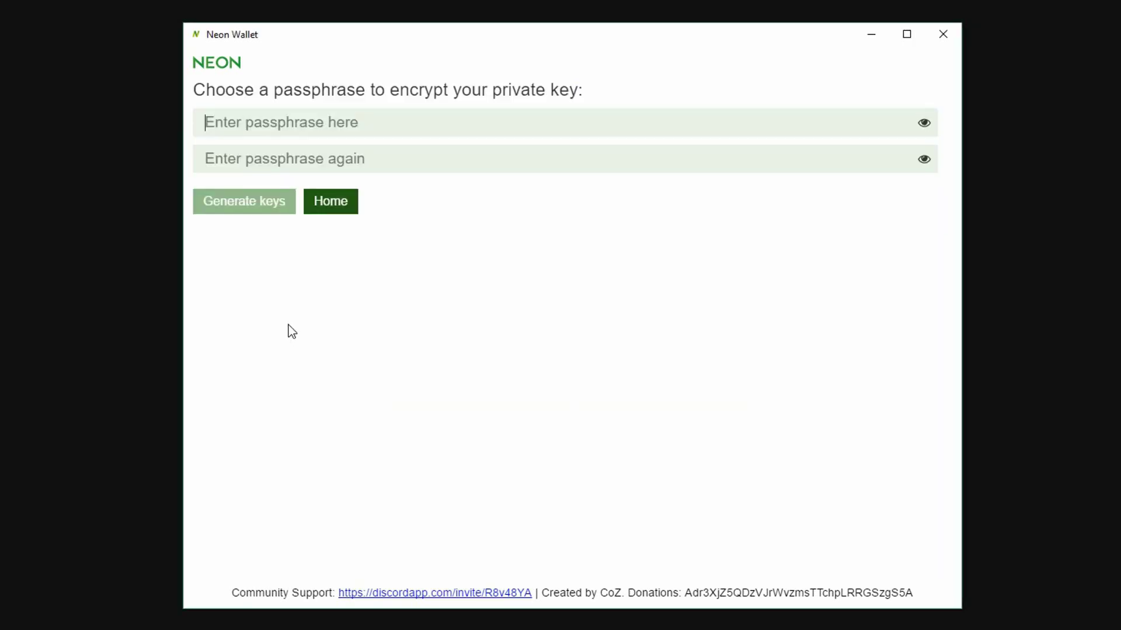
right_click(240, 124)
left_click(258, 131)
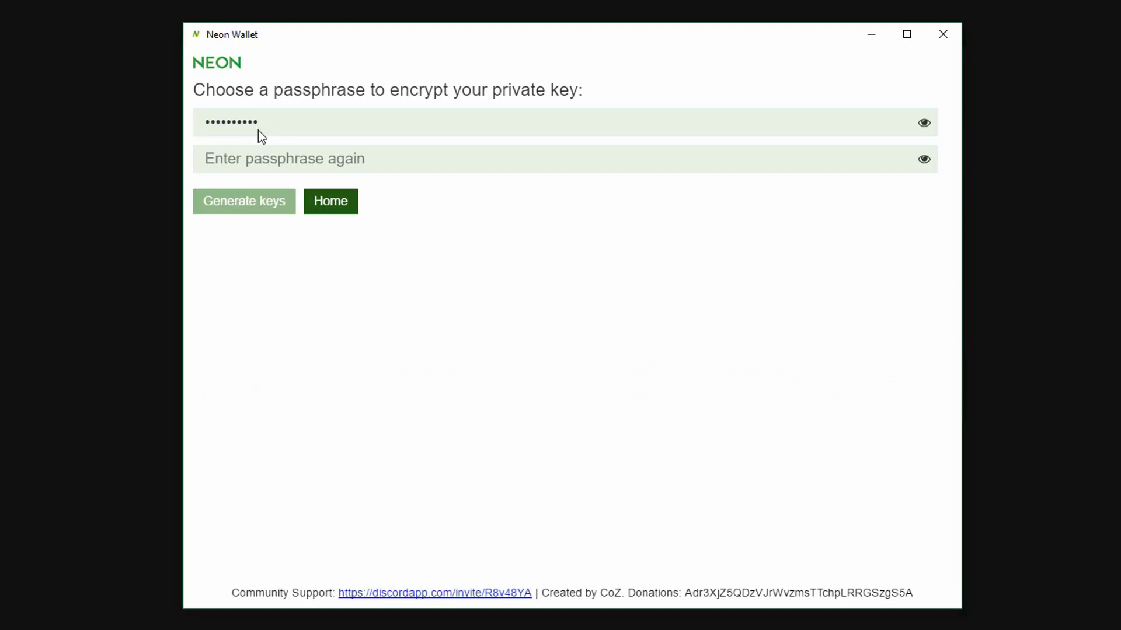
left_click(247, 160)
right_click(246, 164)
left_click(274, 174)
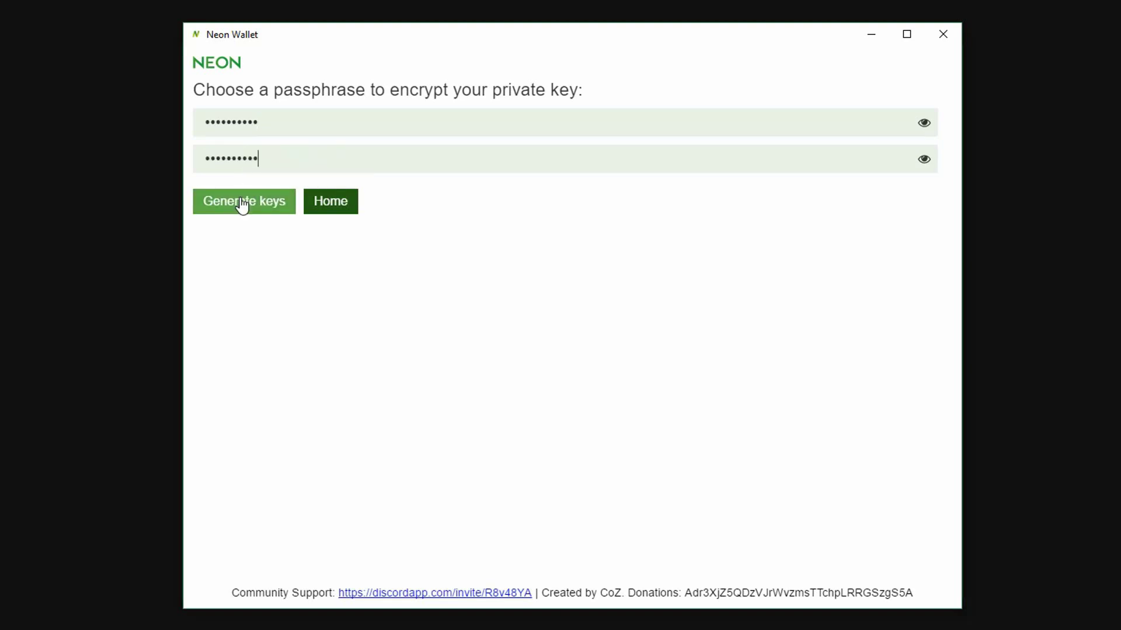
left_click(243, 204)
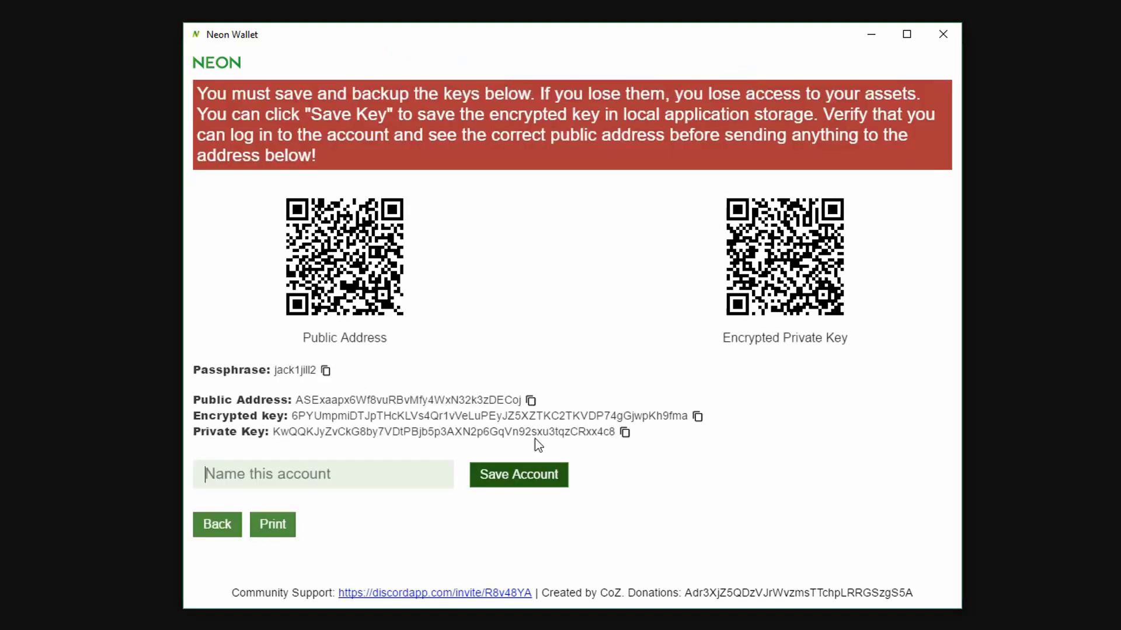
- Copy the passphrase, public address and keys into an untitled Notepad document
left_click_drag(615, 430, 198, 373)
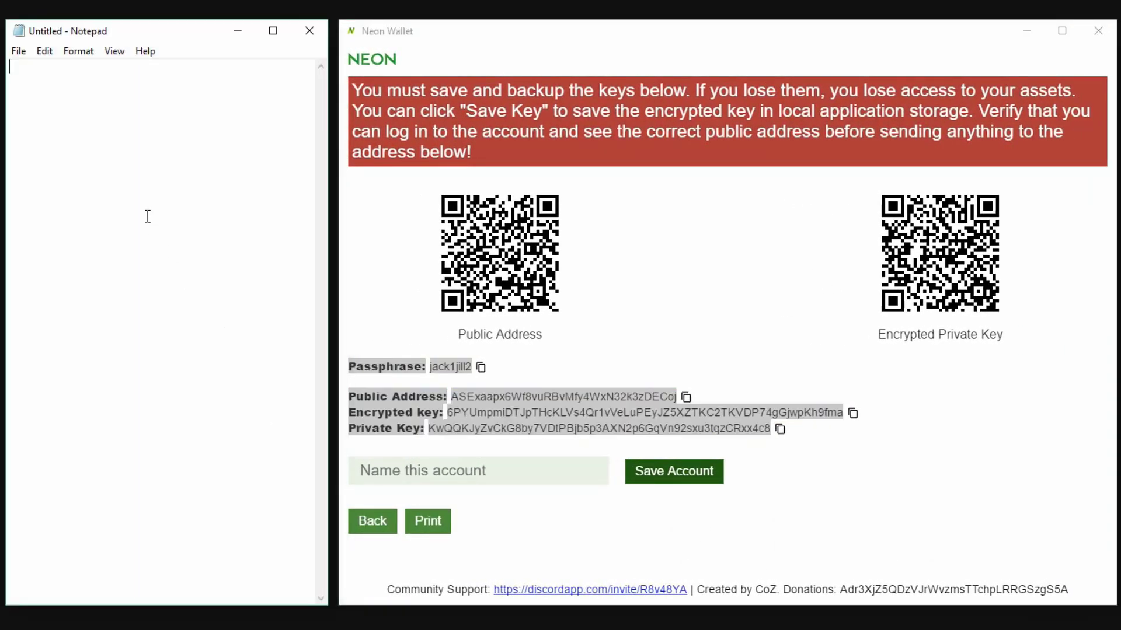
right_click(110, 136)
left_click(145, 210)
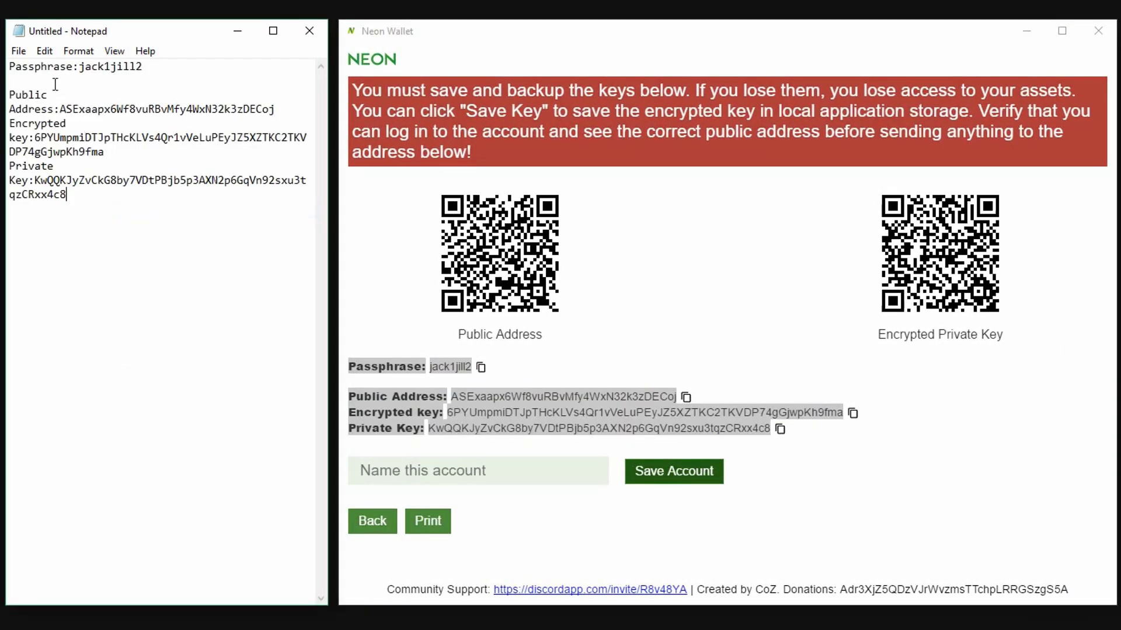
- Look at Notepad's File menu and the Print dialog, then cancel without saving or printing
left_click(20, 52)
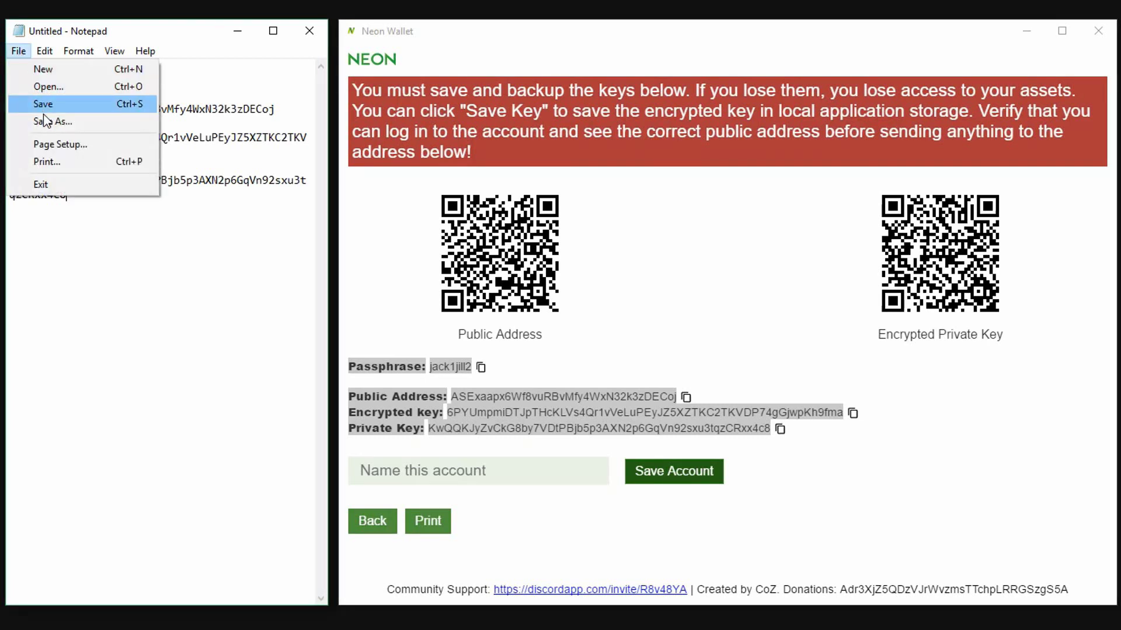
left_click(100, 261)
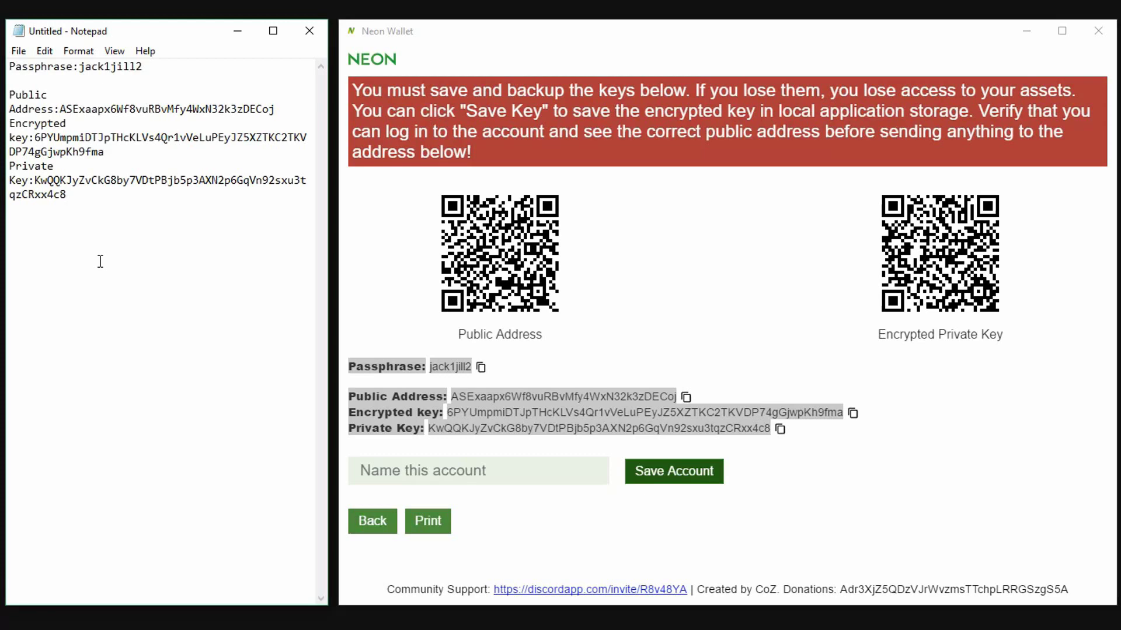
left_click(428, 528)
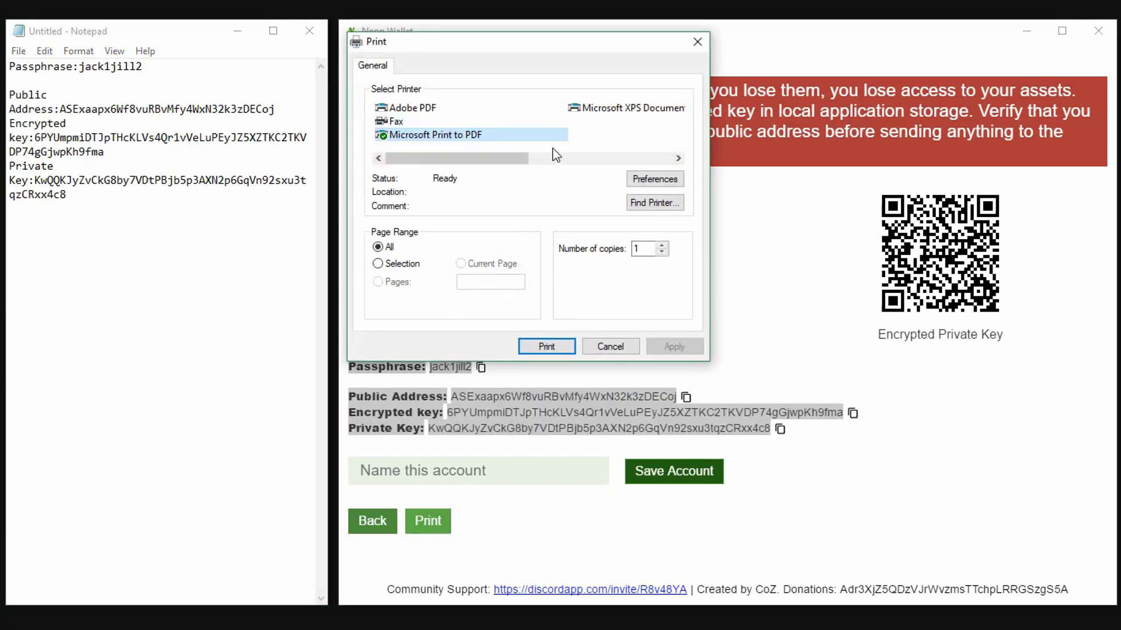
left_click(697, 42)
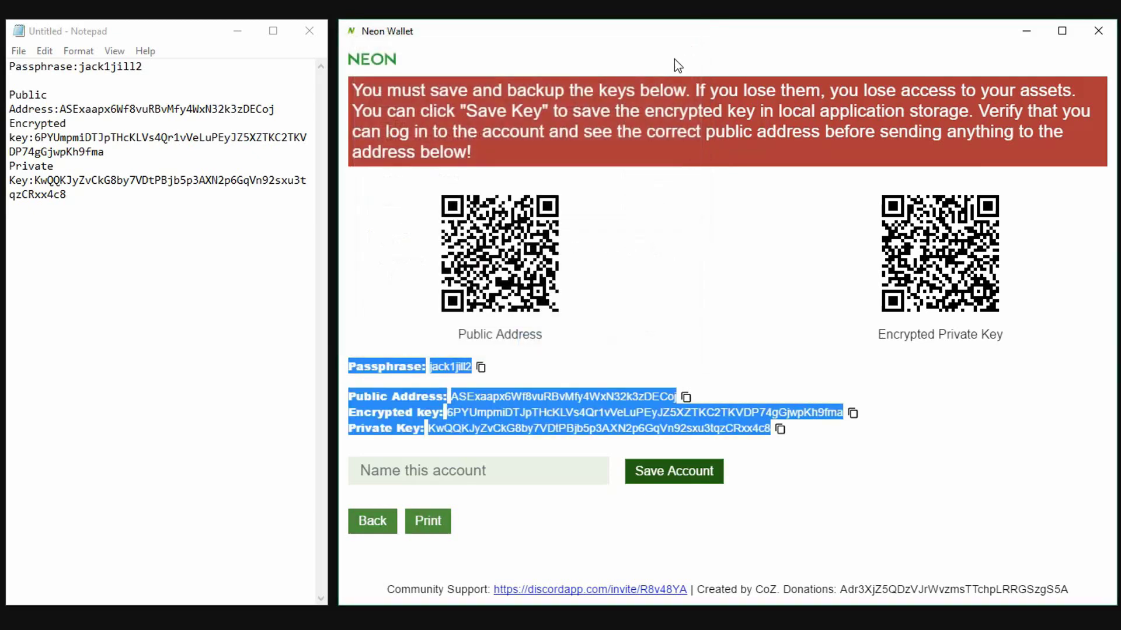
left_click(494, 471)
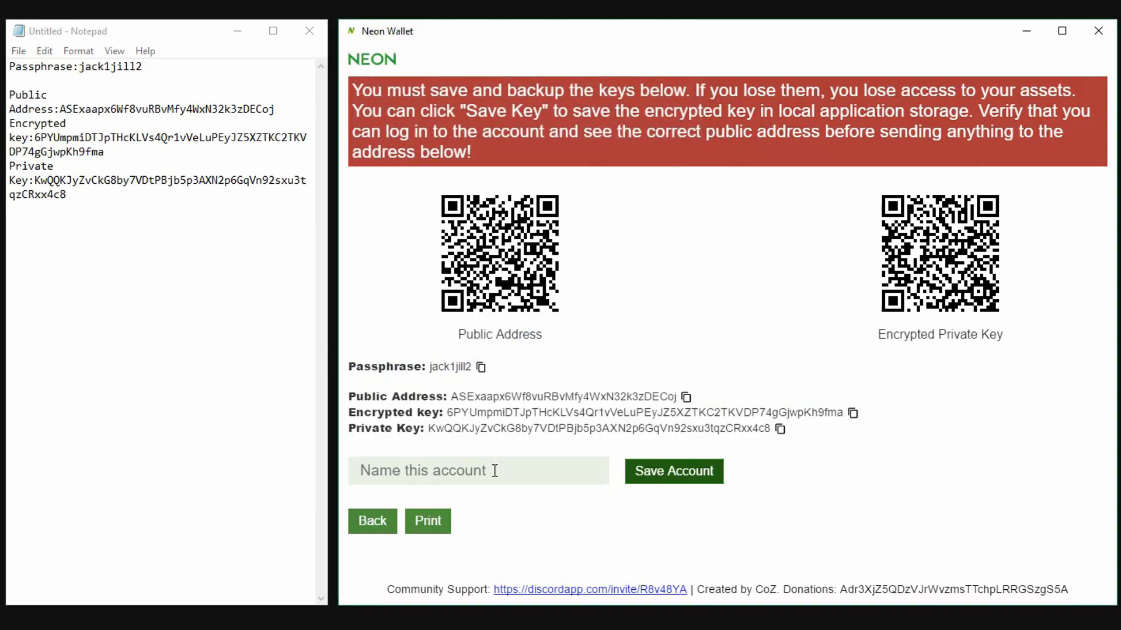
- Save the new wallet under a typed account name and return to the start screen
type("John")
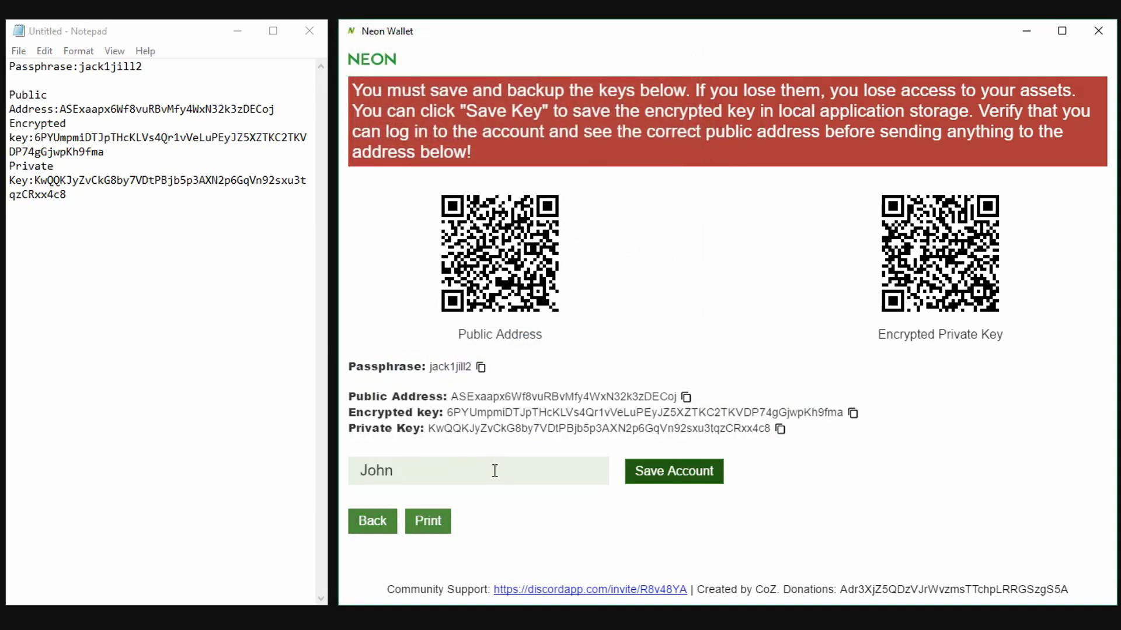
left_click(670, 477)
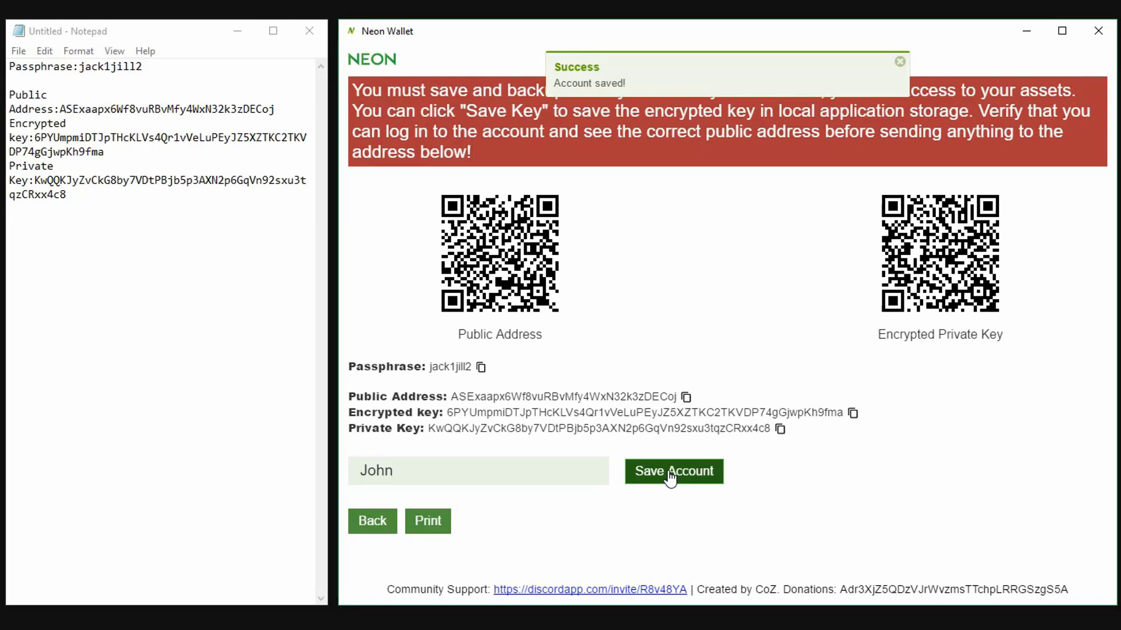
left_click(371, 521)
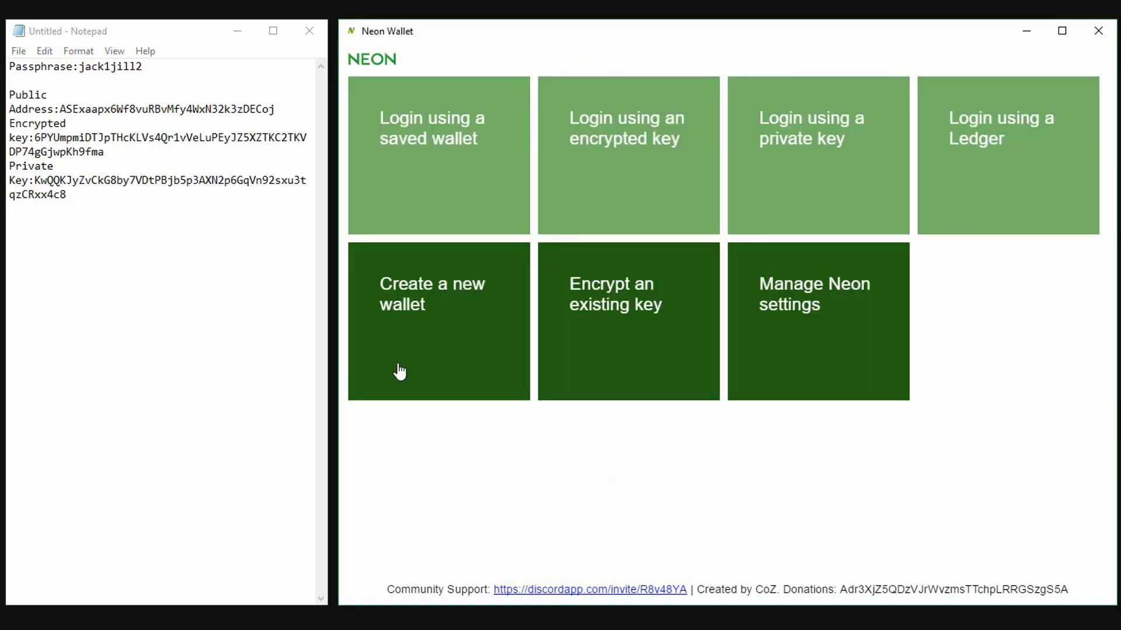
- Log in with the newly saved account from the dropdown, entering its passphrase
left_click(423, 134)
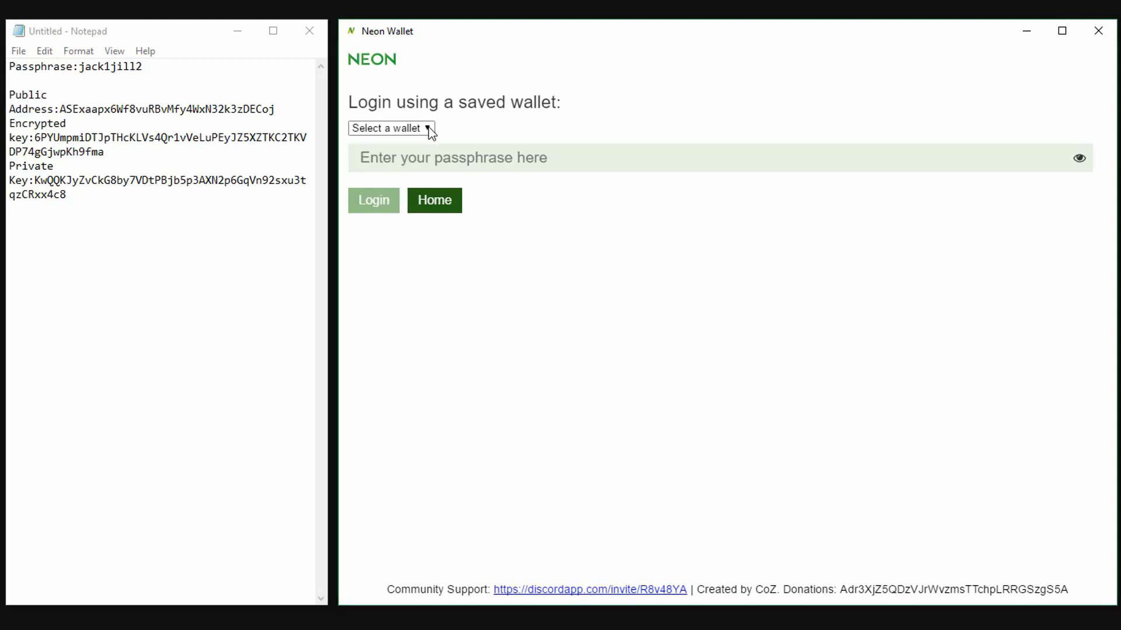
left_click(429, 128)
left_click(386, 156)
left_click(386, 160)
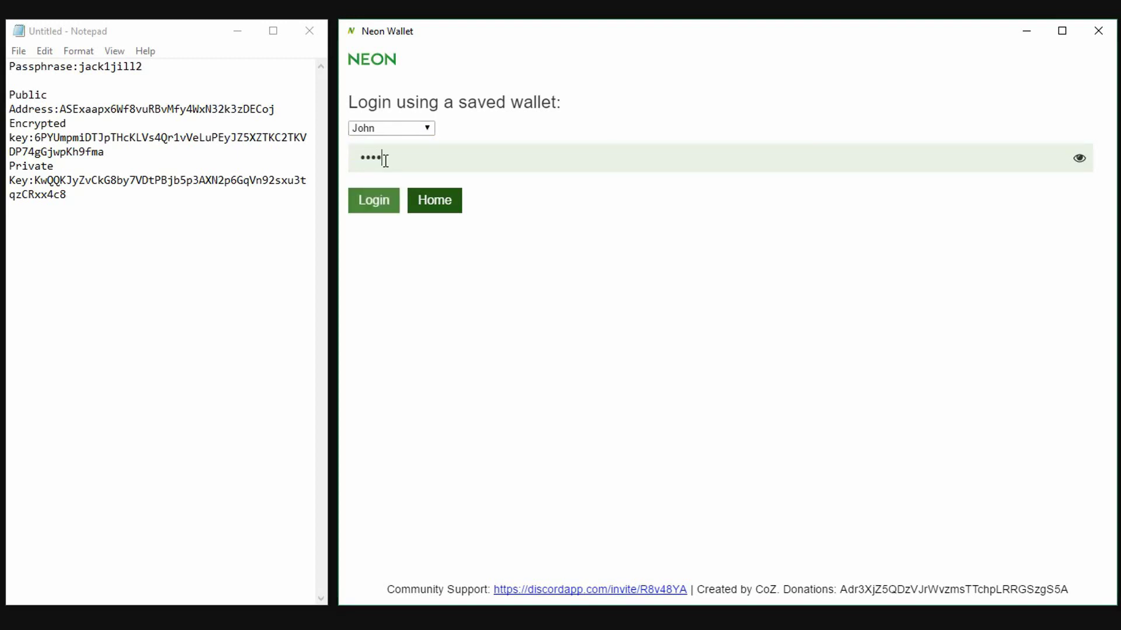
left_click(379, 201)
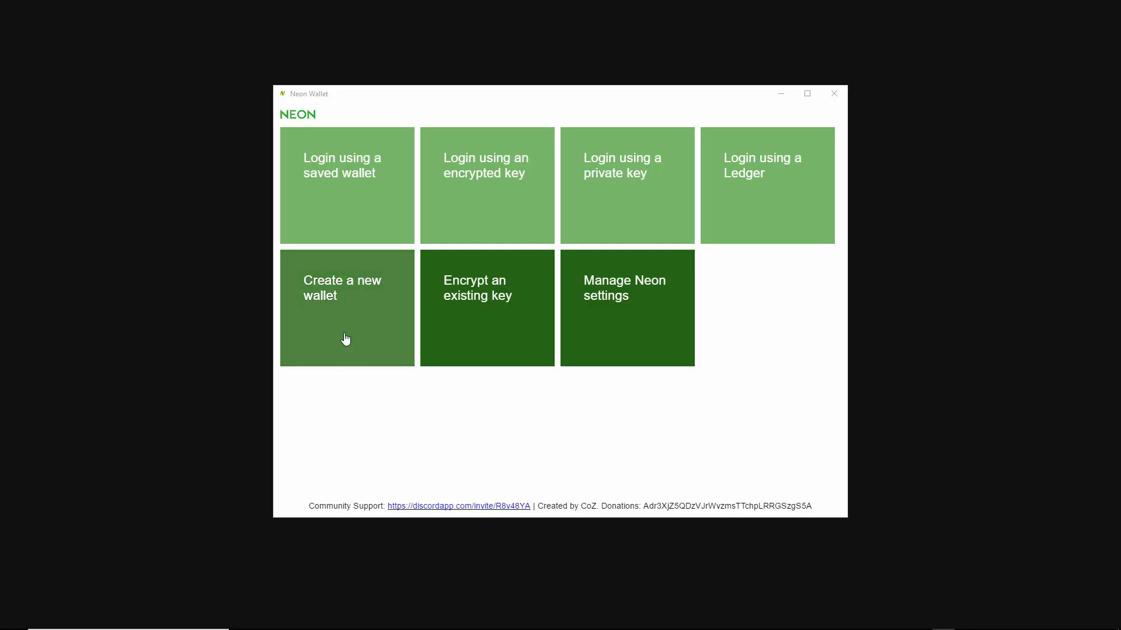
left_click(349, 184)
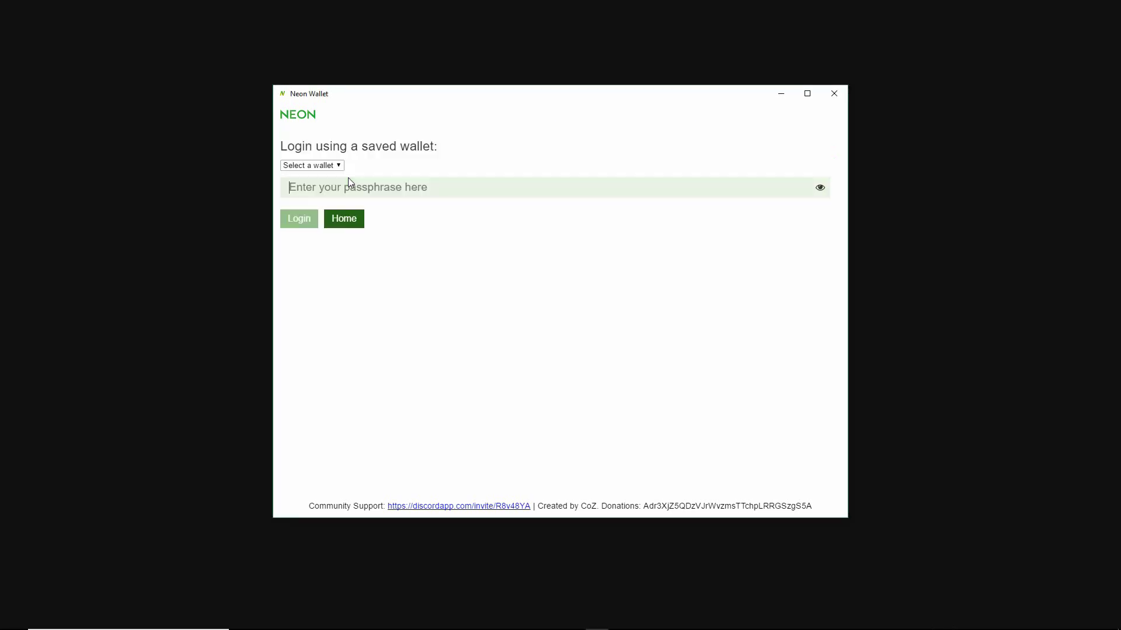
left_click(339, 165)
left_click(432, 216)
left_click(333, 221)
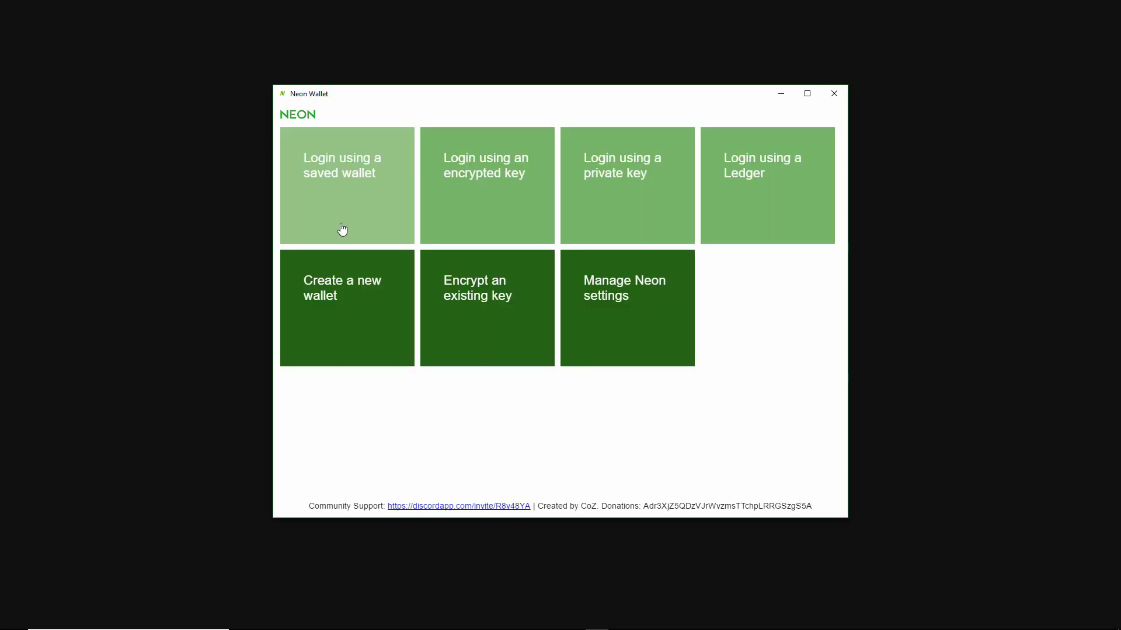
left_click(630, 296)
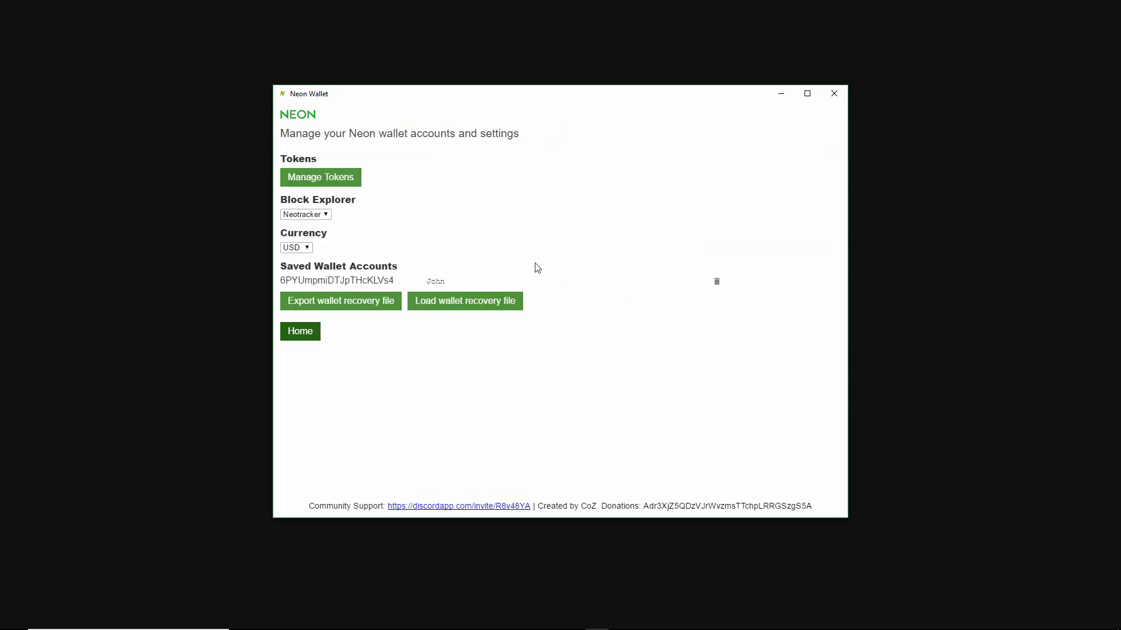
left_click_drag(444, 282, 426, 282)
left_click(306, 338)
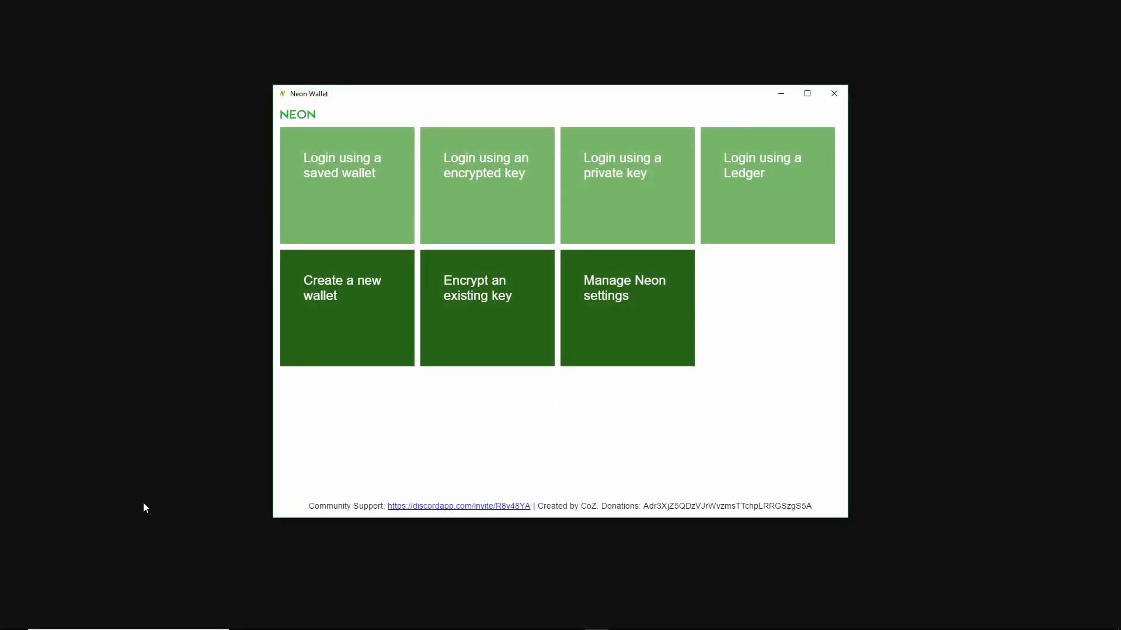
left_click(97, 620)
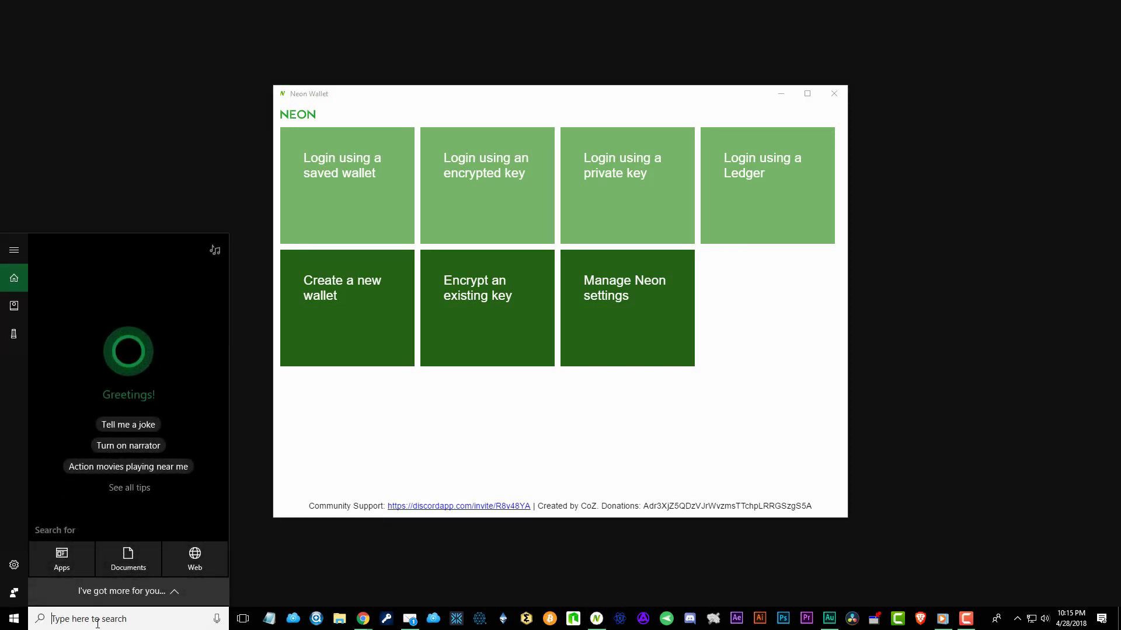
- Search %appdata% to open the AppData Roaming folder in File Explorer
type("%appdat")
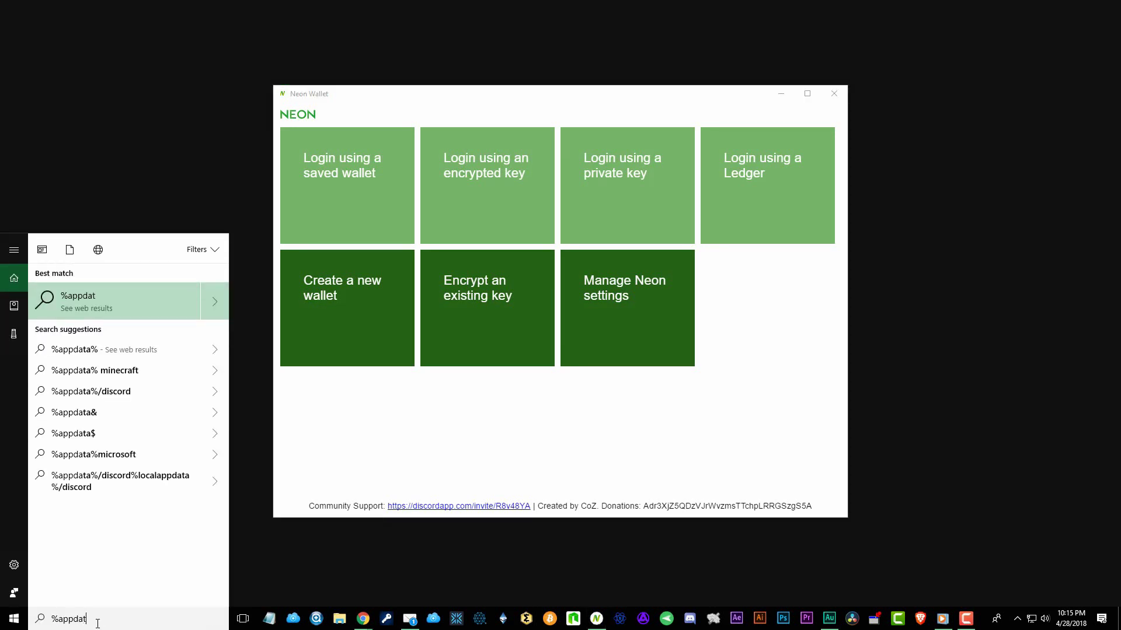
type("a%")
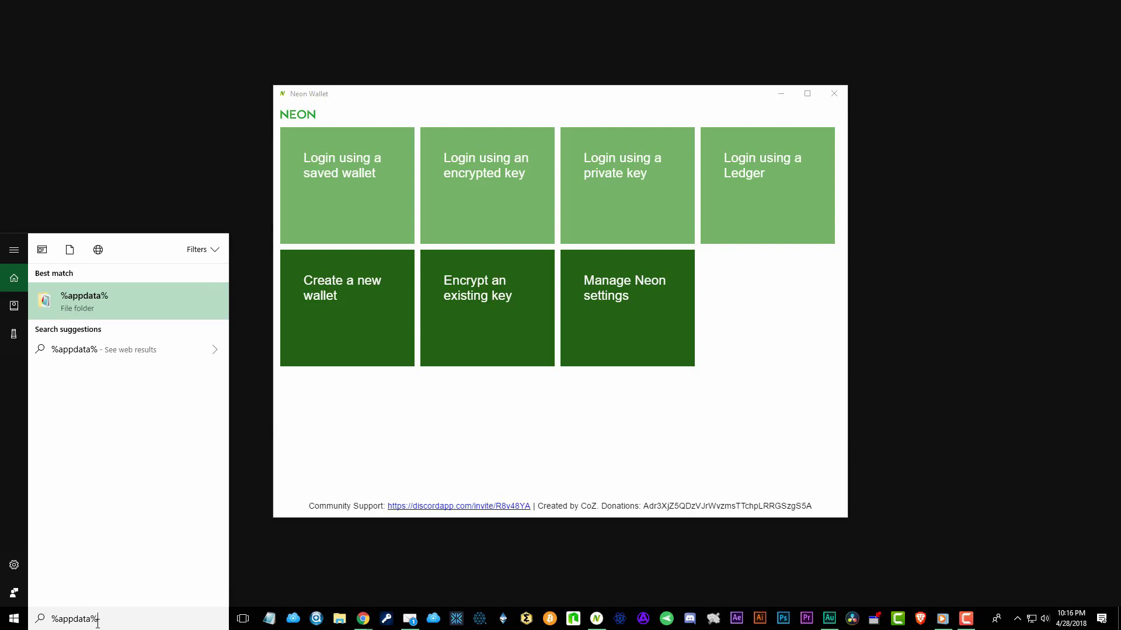
key("Return")
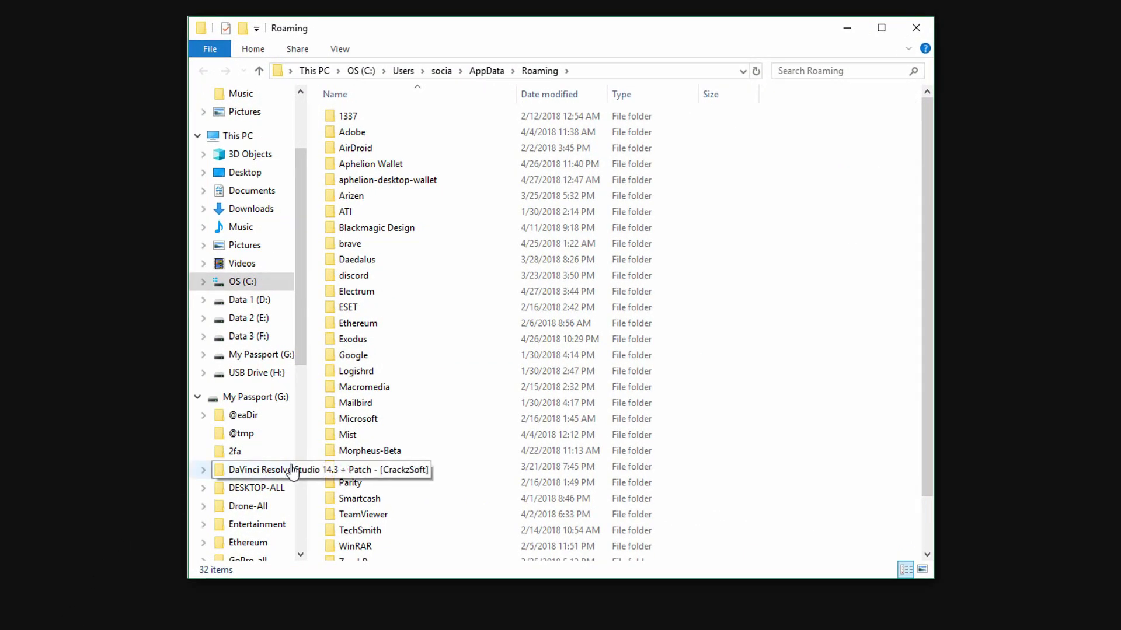
- Open Neon > storage > userWallet in Notepad and select its wallet address and encrypted key
mouse_move(355, 474)
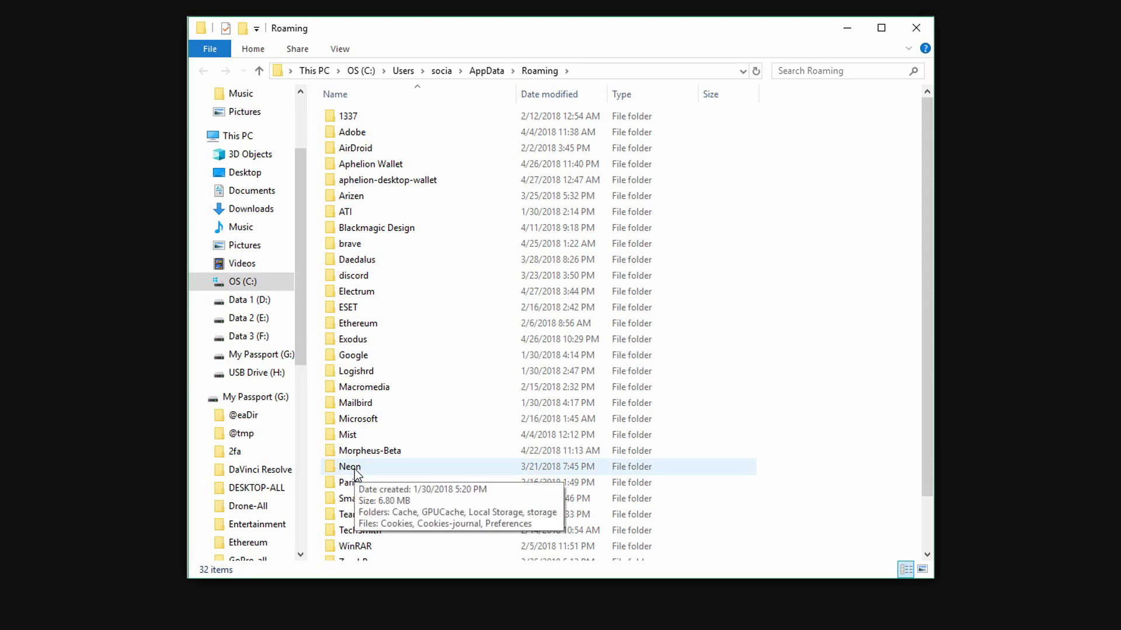
double_click(355, 468)
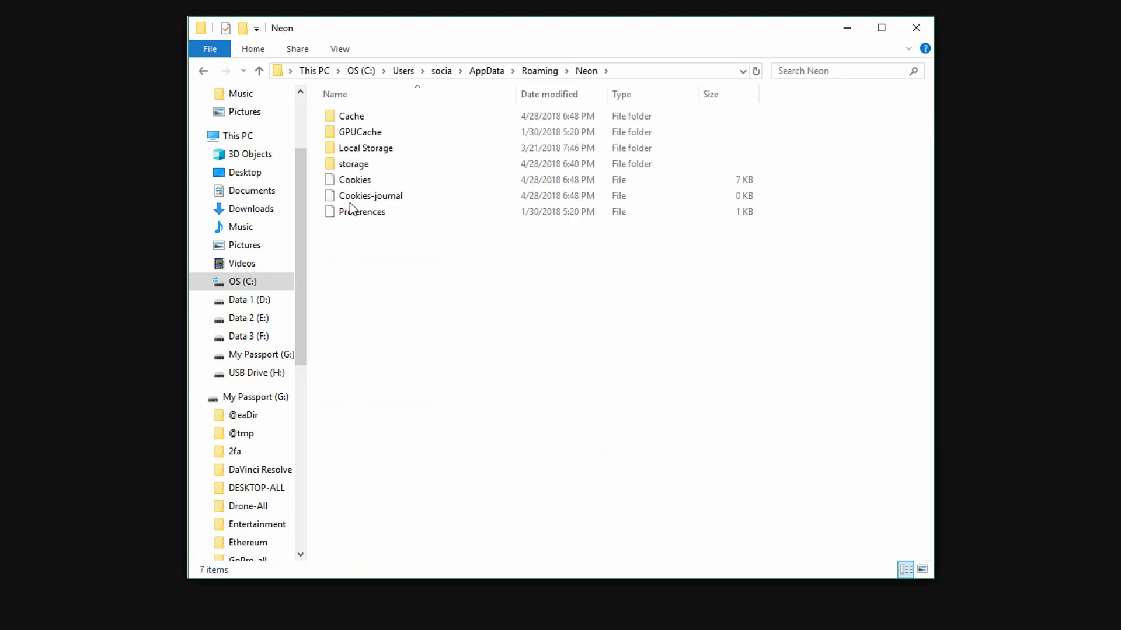
double_click(353, 165)
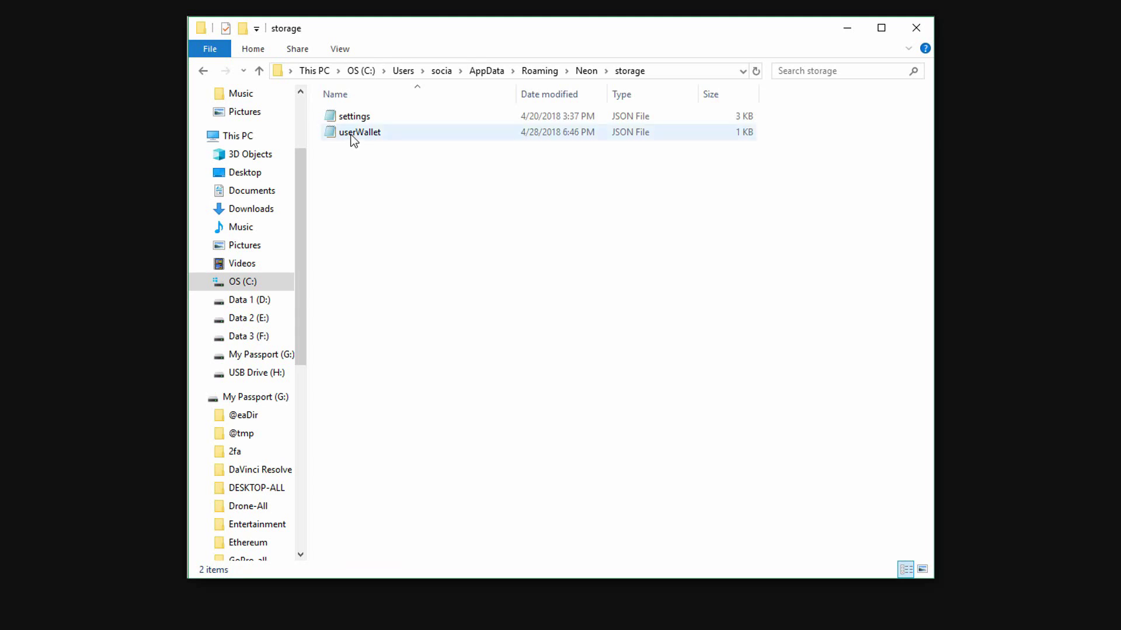
double_click(354, 134)
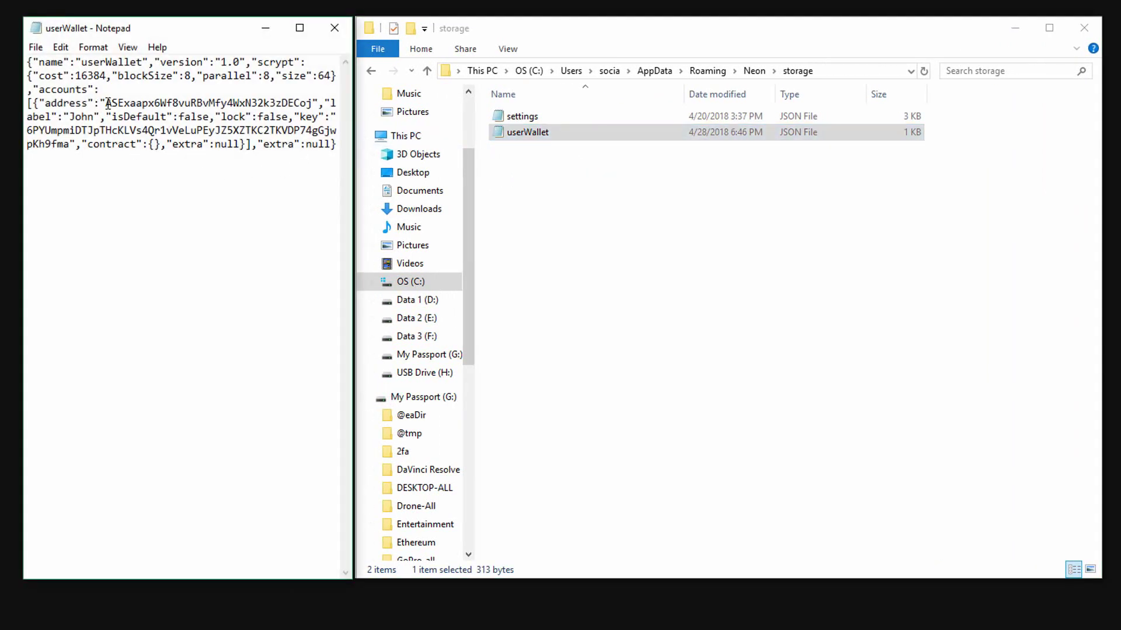
left_click_drag(107, 104, 311, 103)
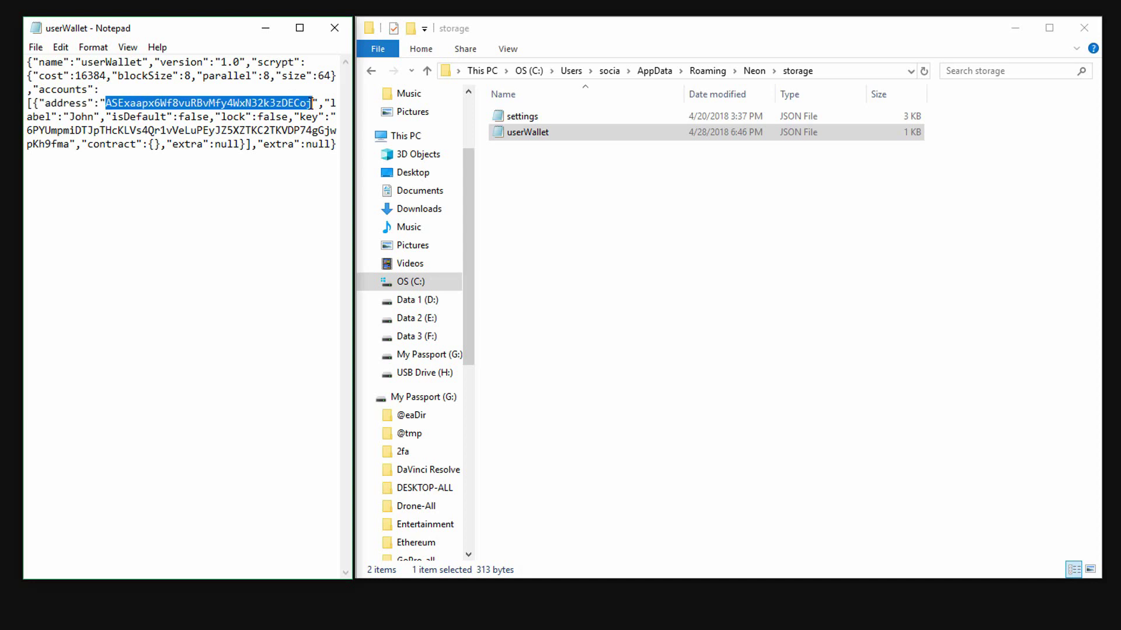
left_click_drag(70, 145, 29, 133)
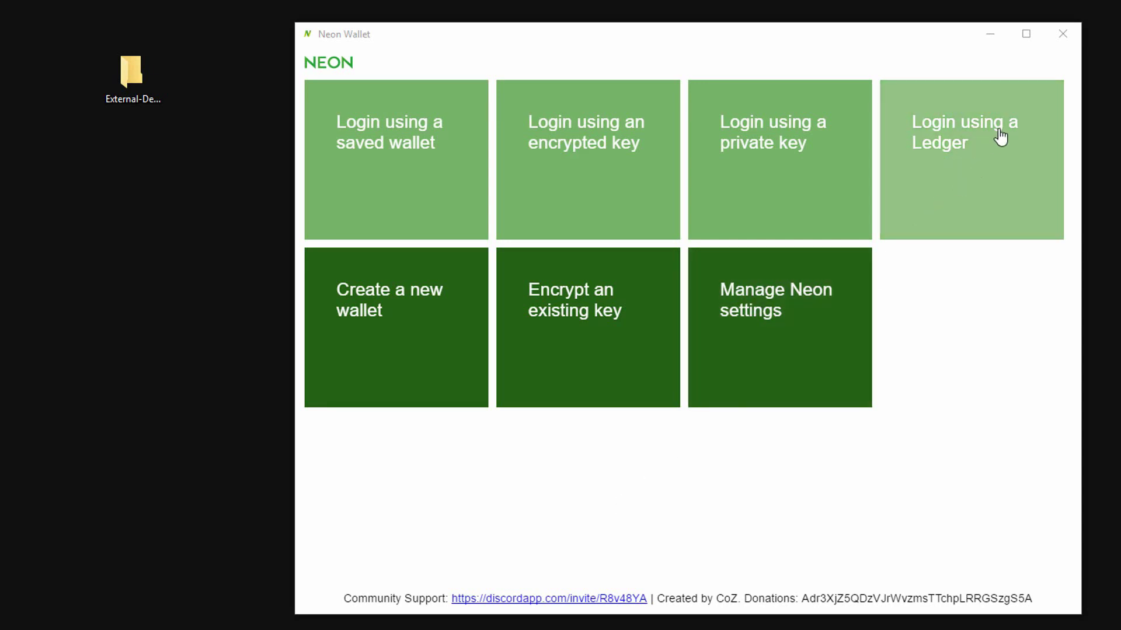
- Close Neon Wallet and move userWallet from Neon's storage folder into the desktop External-Device folder
left_click(1062, 35)
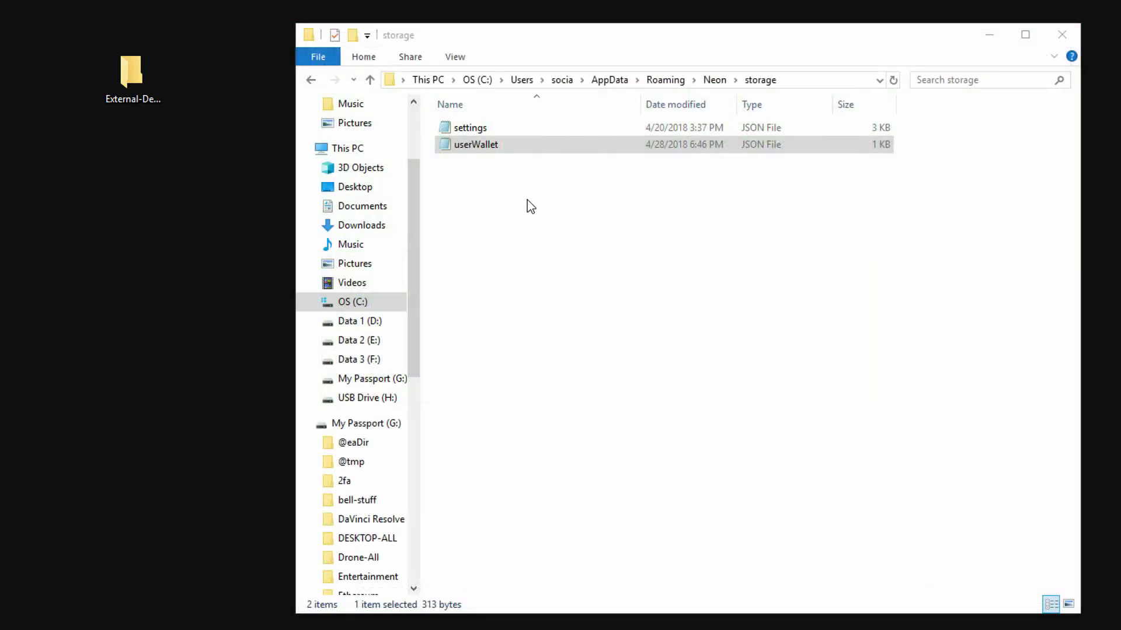
left_click(475, 149)
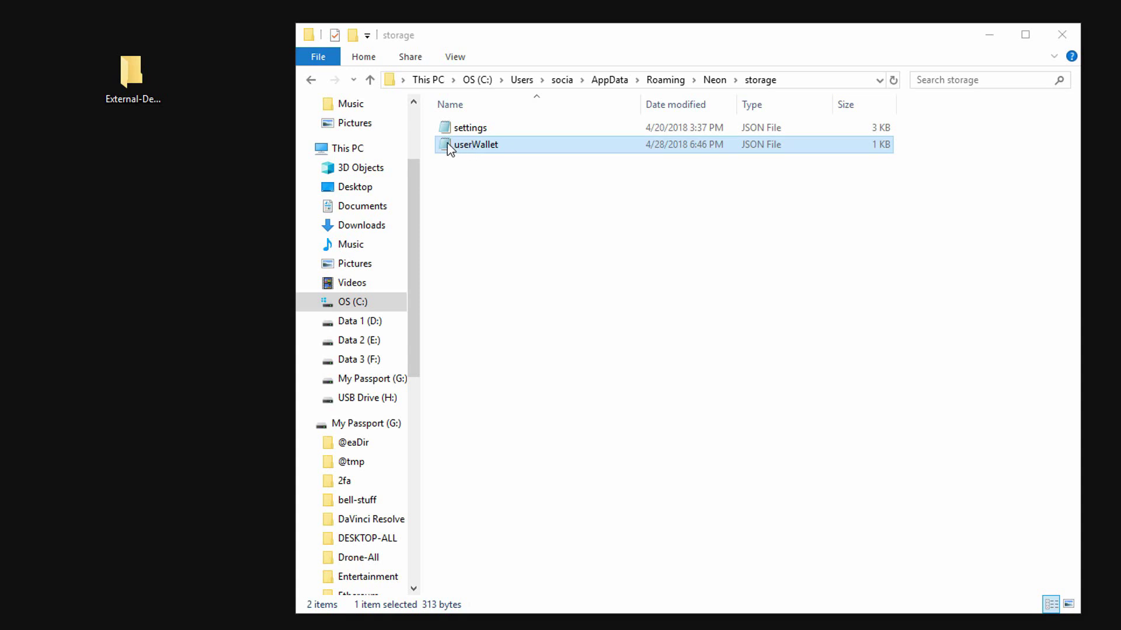
left_click_drag(449, 149, 136, 95)
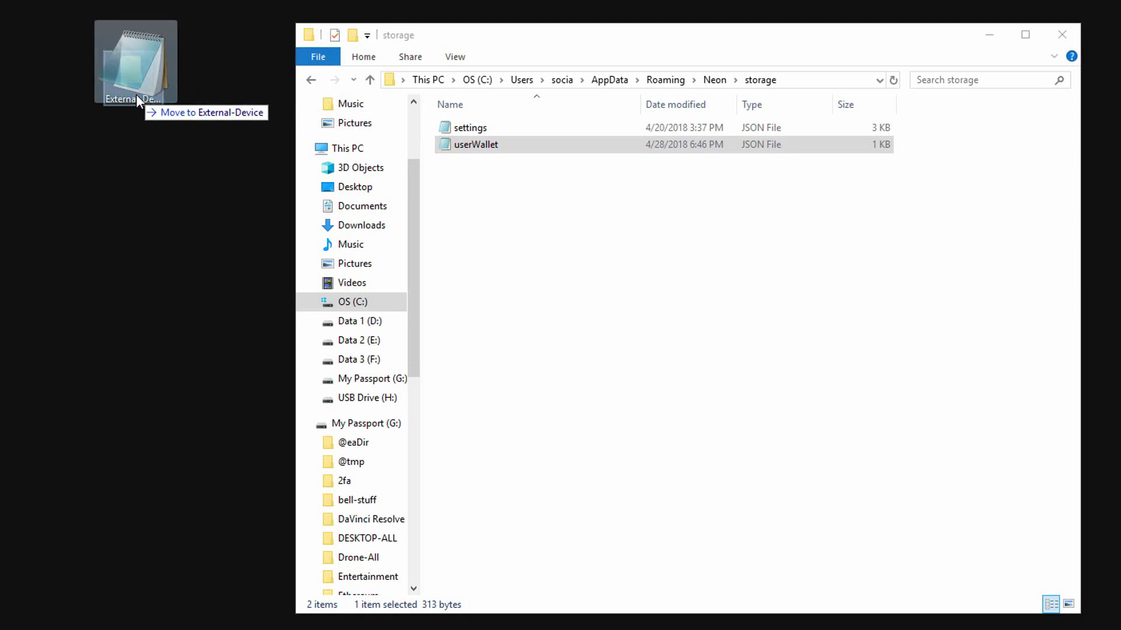
left_click_drag(136, 96, 136, 97)
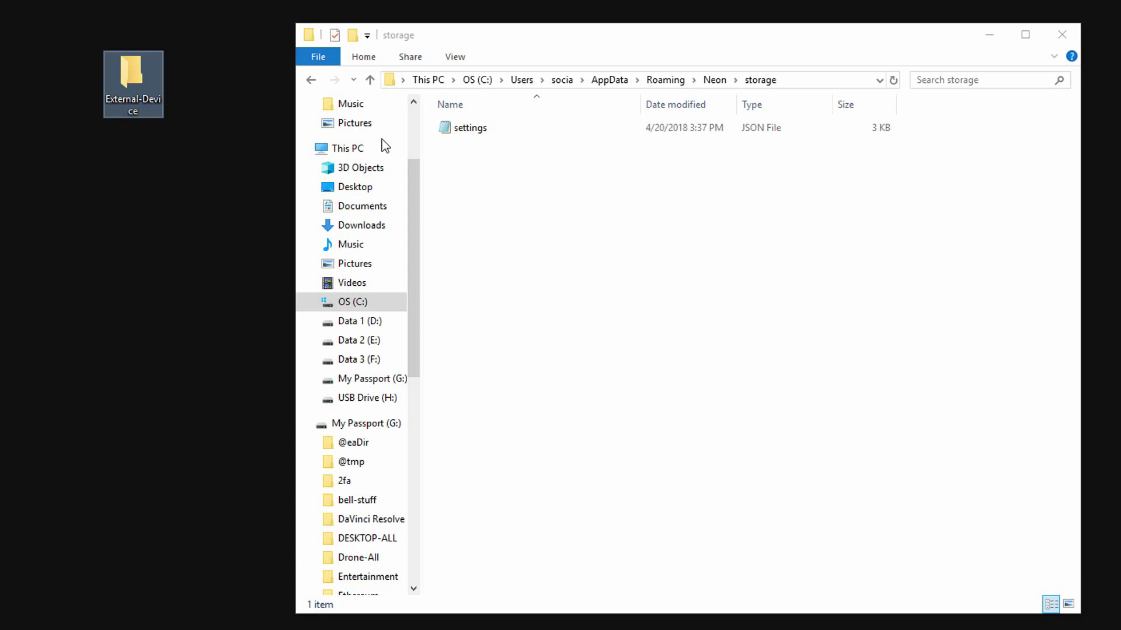
double_click(135, 78)
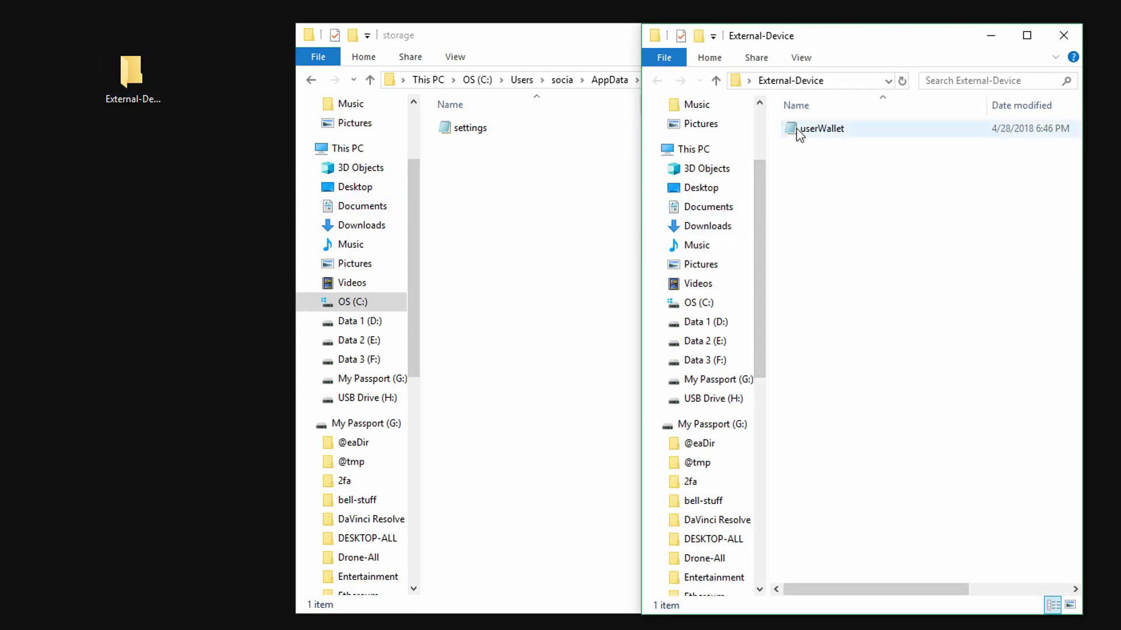
- Return userWallet to Neon's storage folder, delete a userWallet file, and move Neon Wallet aside
left_click_drag(798, 133, 512, 262)
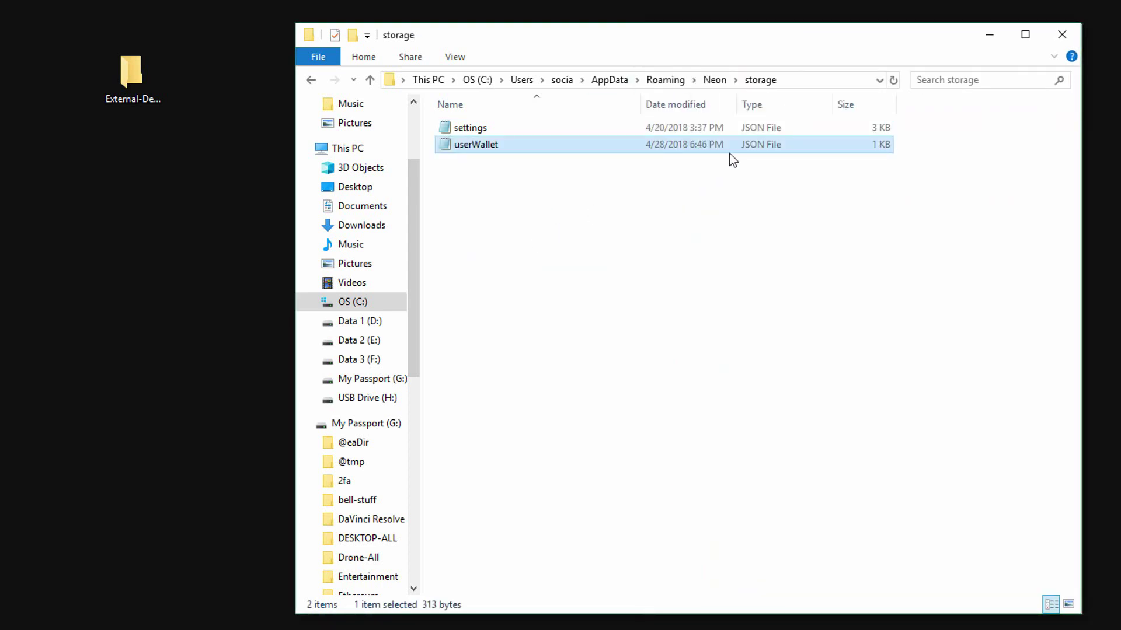
right_click(486, 147)
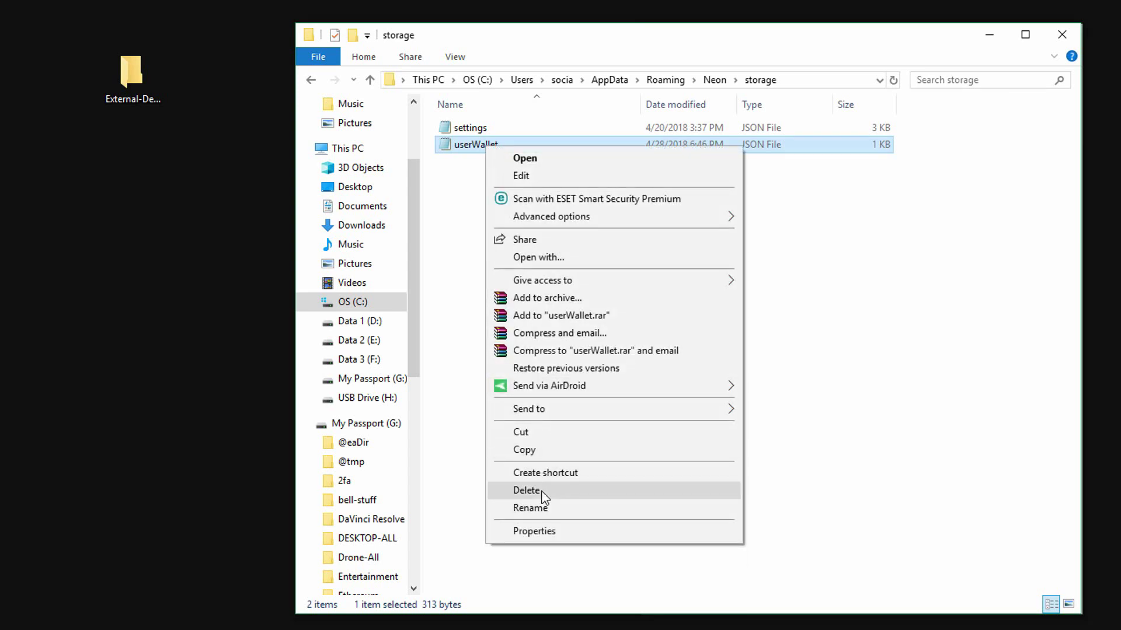
left_click(526, 490)
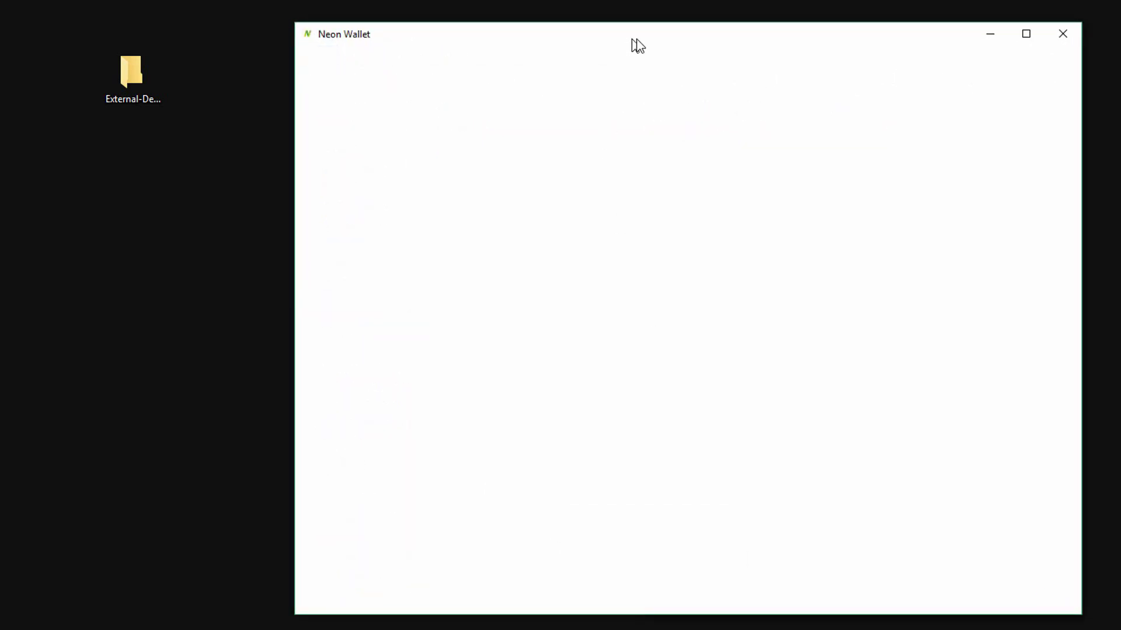
left_click_drag(637, 45, 866, 47)
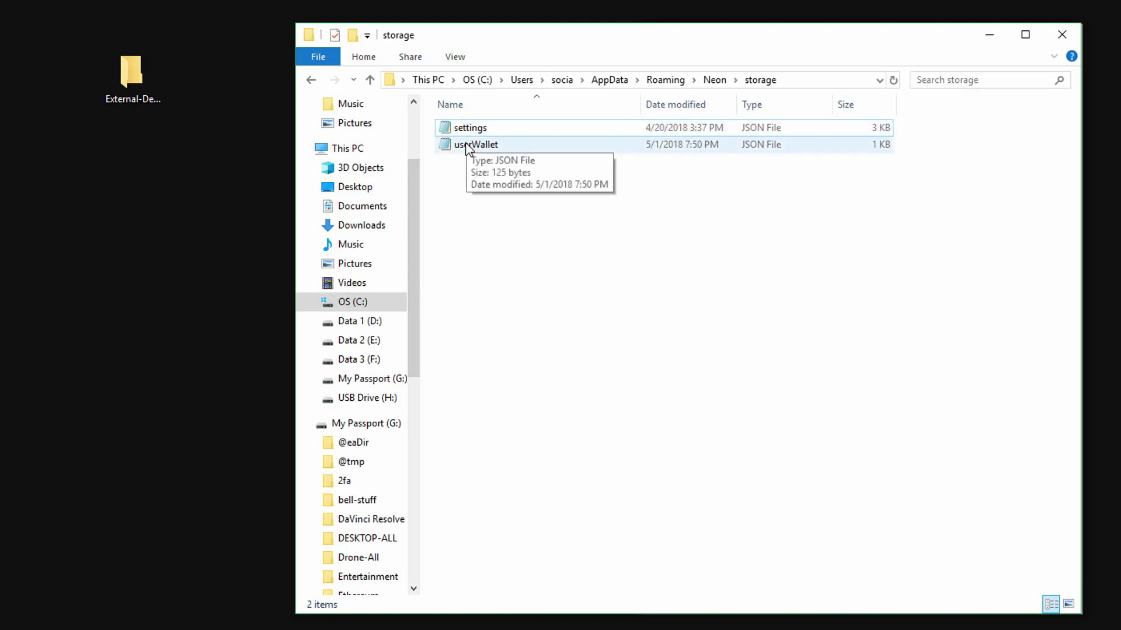
- Copy the wallet's public receiving address and switch to the Binance site in Chrome
right_click(465, 144)
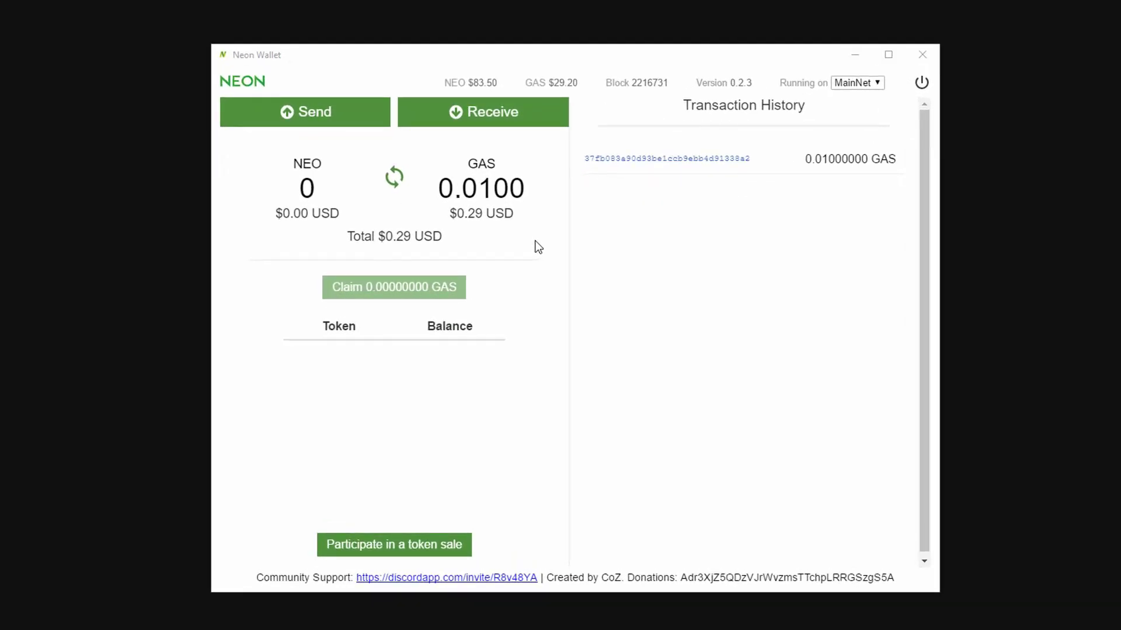
left_click(516, 119)
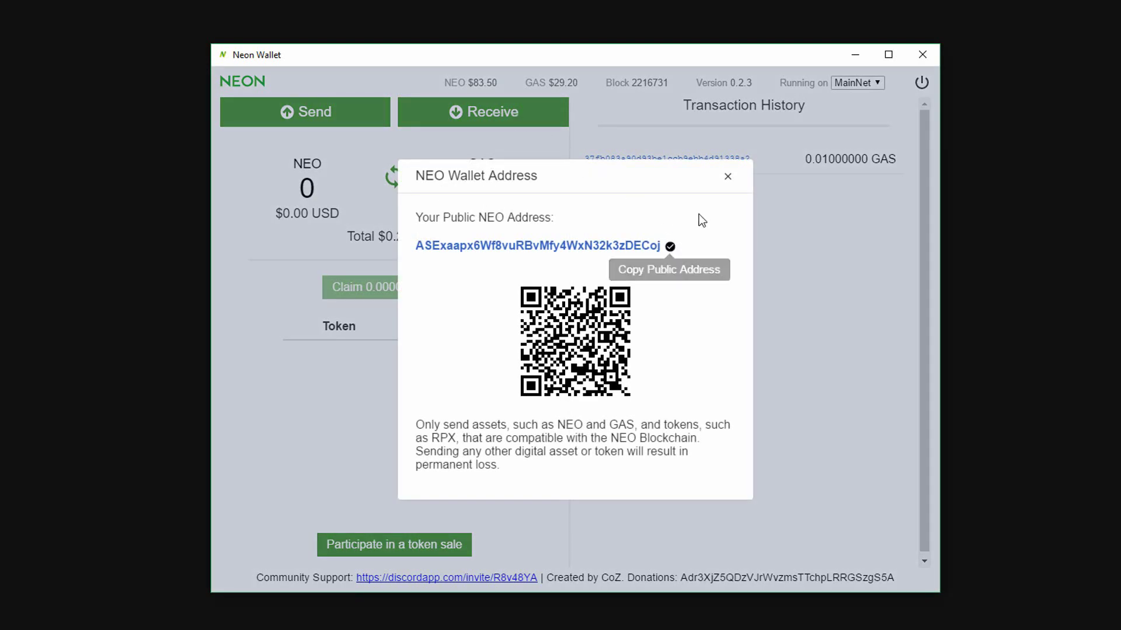
left_click(727, 176)
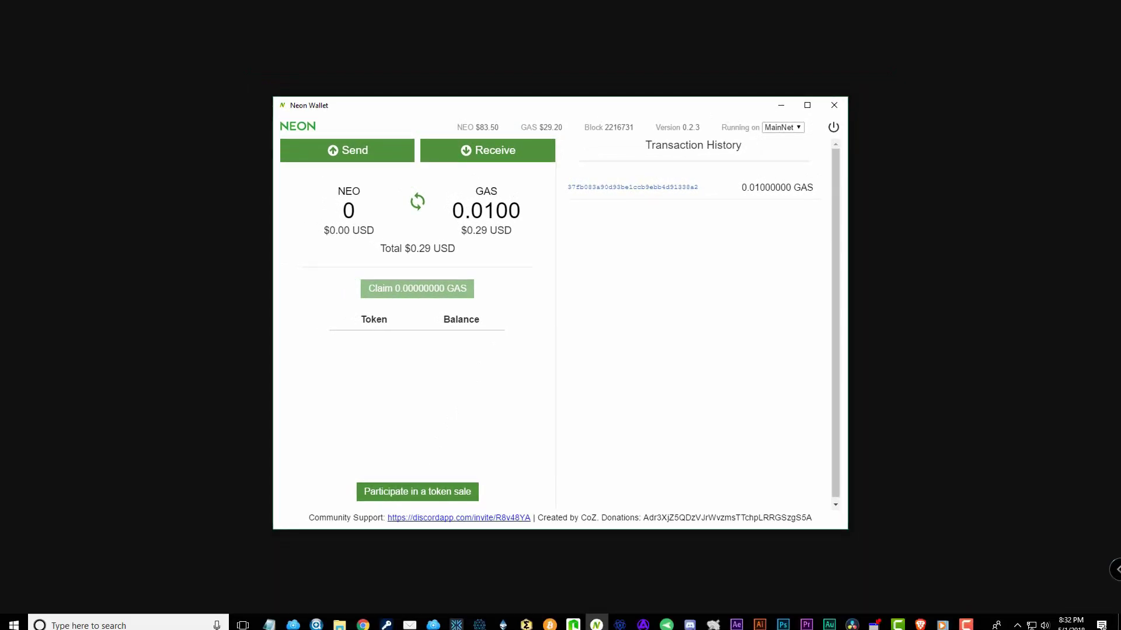
left_click(361, 620)
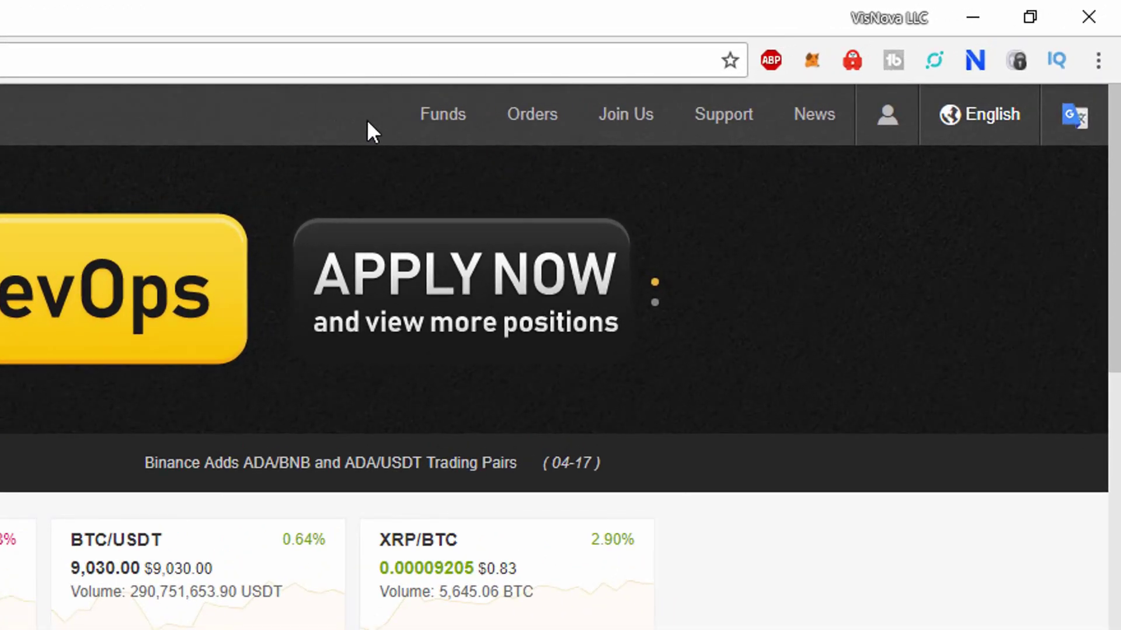
- Open the Binance Withdrawals page and select NEO as the coin
mouse_move(445, 125)
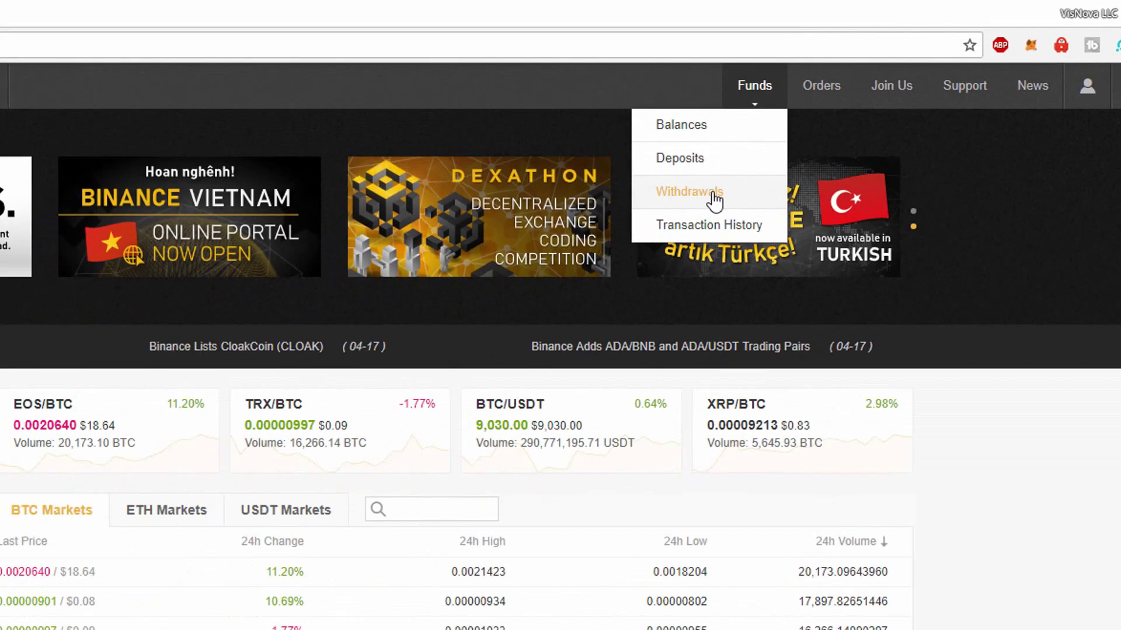
left_click(387, 261)
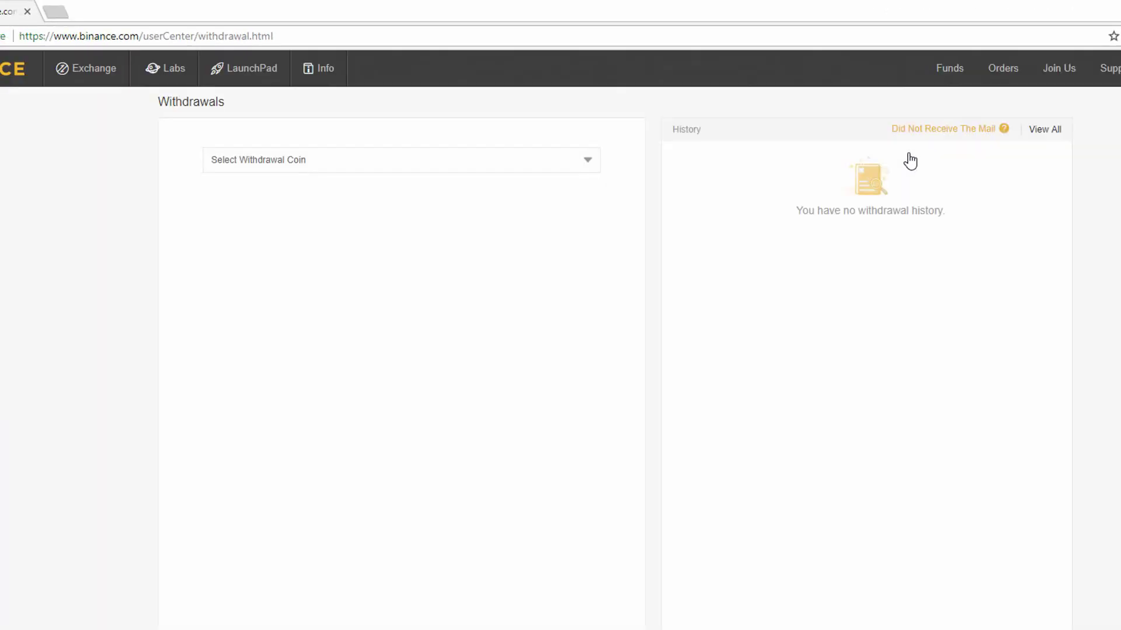
left_click(592, 166)
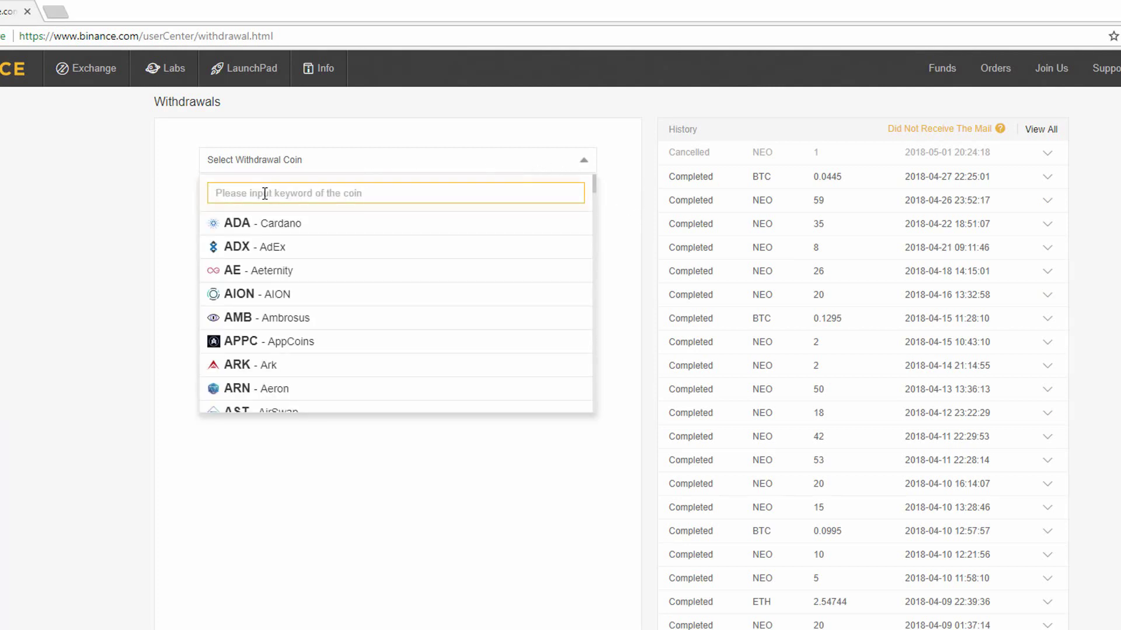
type("NEO")
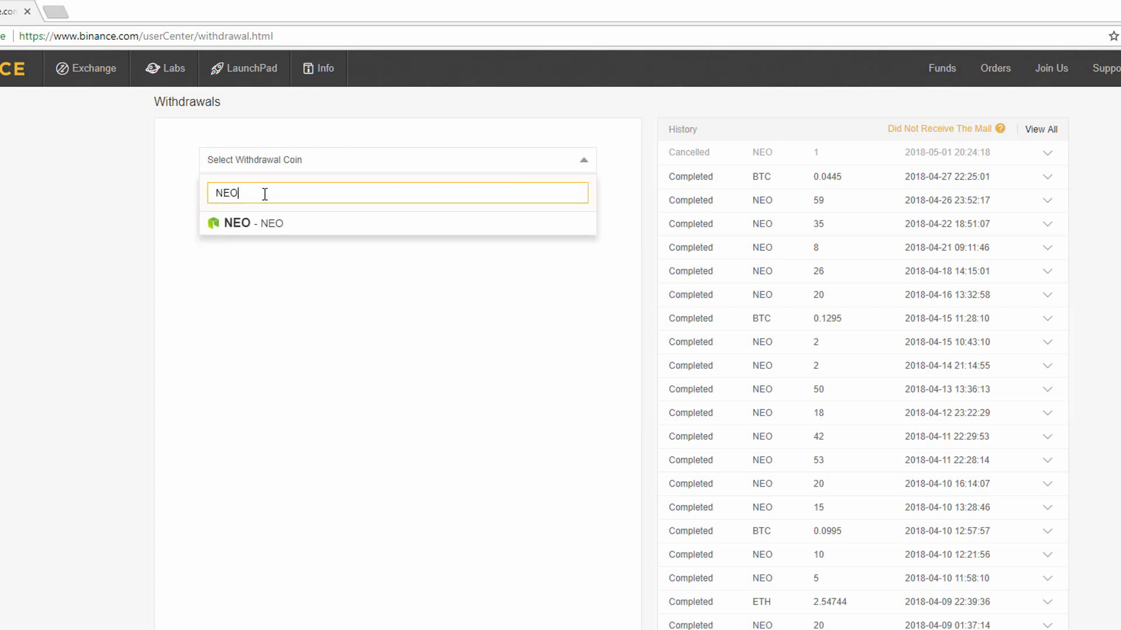
left_click(254, 229)
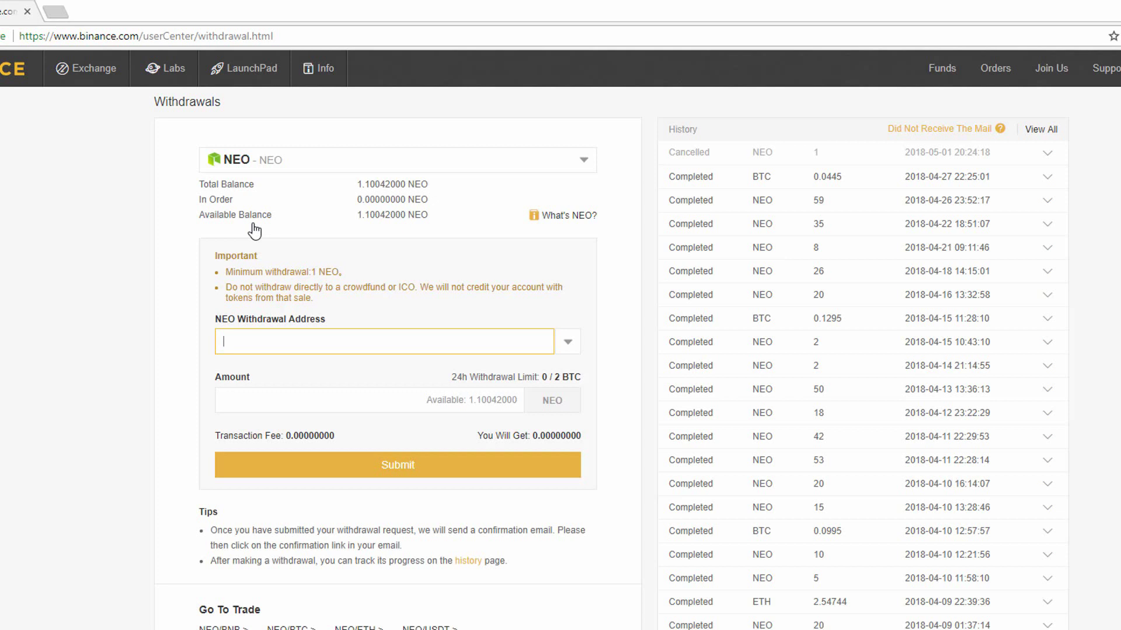
- Paste the Neon wallet address as a new withdrawal address labelled NEO-1
left_click(567, 343)
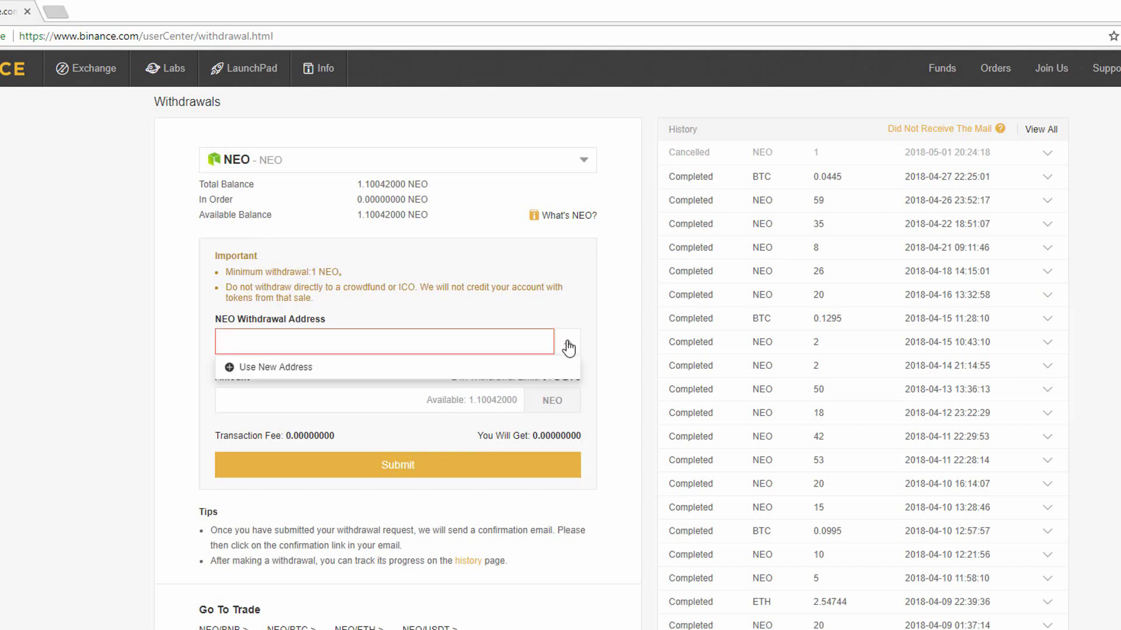
left_click(270, 369)
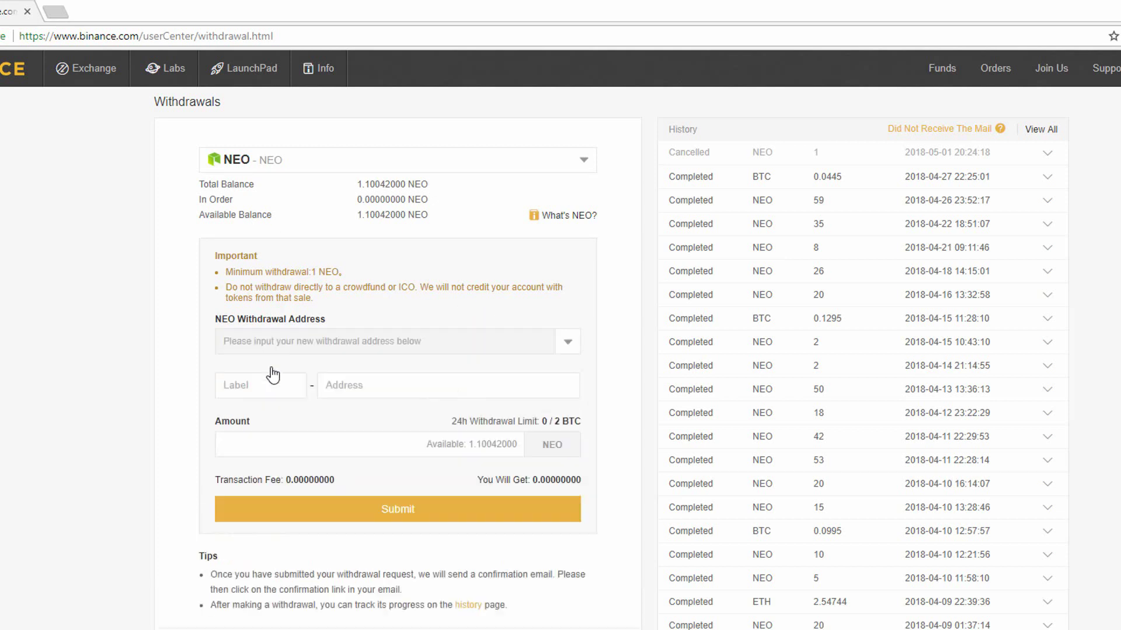
left_click(342, 386)
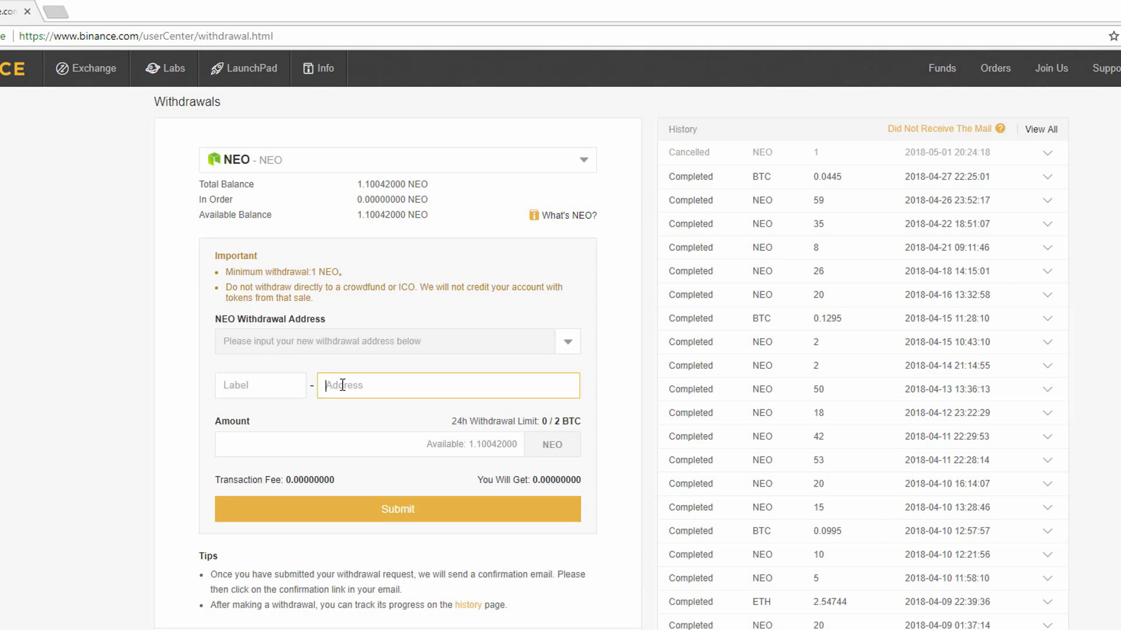
right_click(362, 386)
left_click(380, 476)
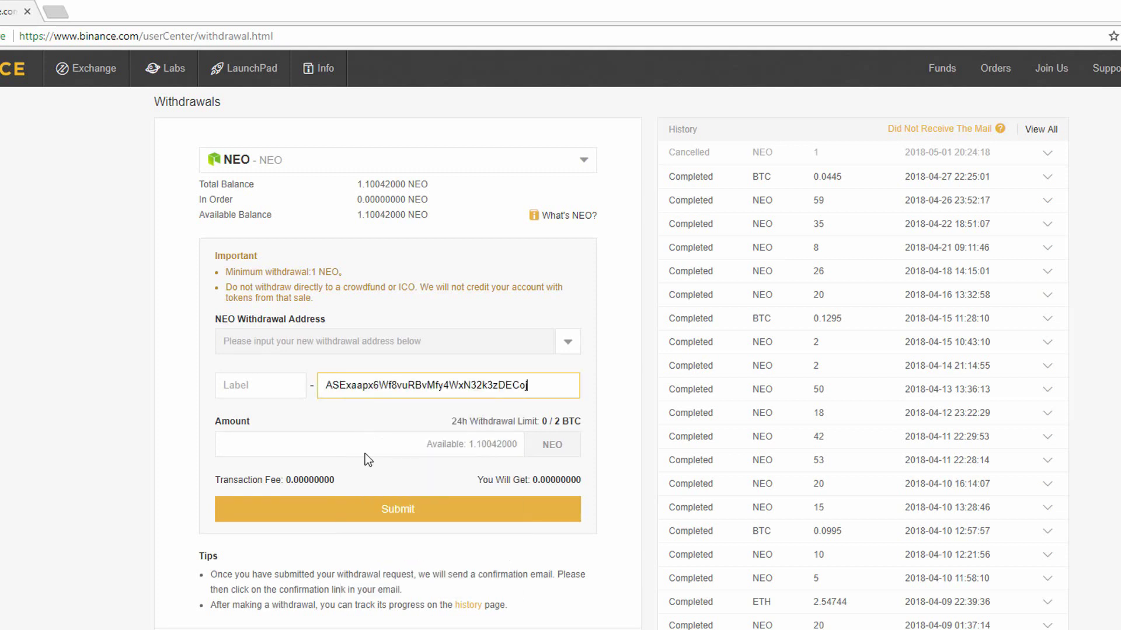
left_click(263, 387)
type("NEO-1")
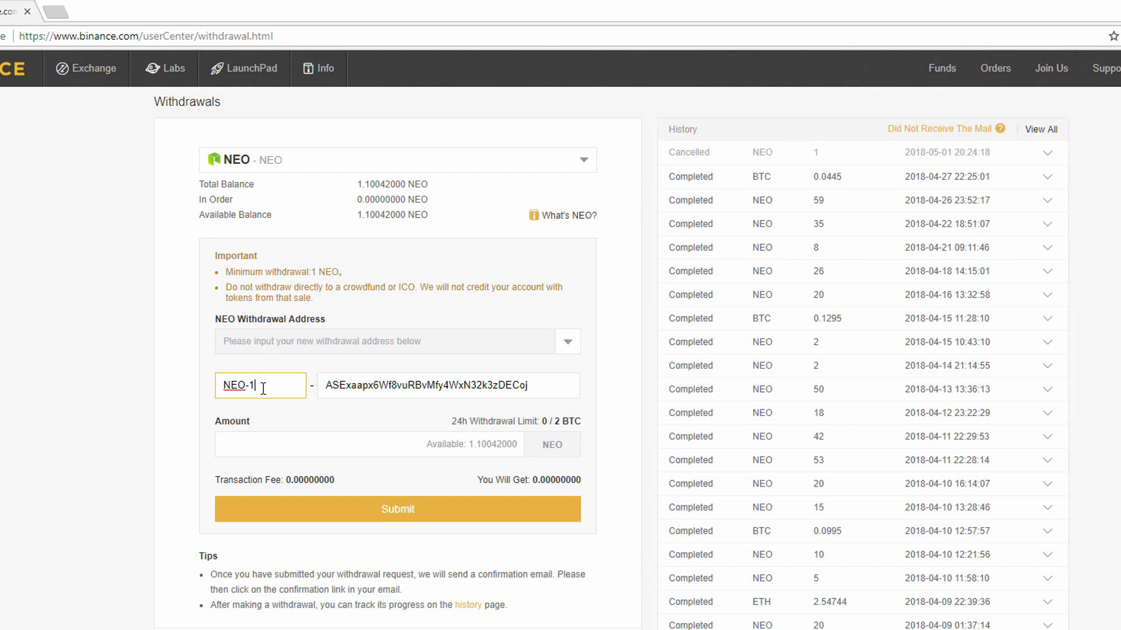
- Enter a withdrawal amount of 1 NEO and submit the request
left_click(271, 453)
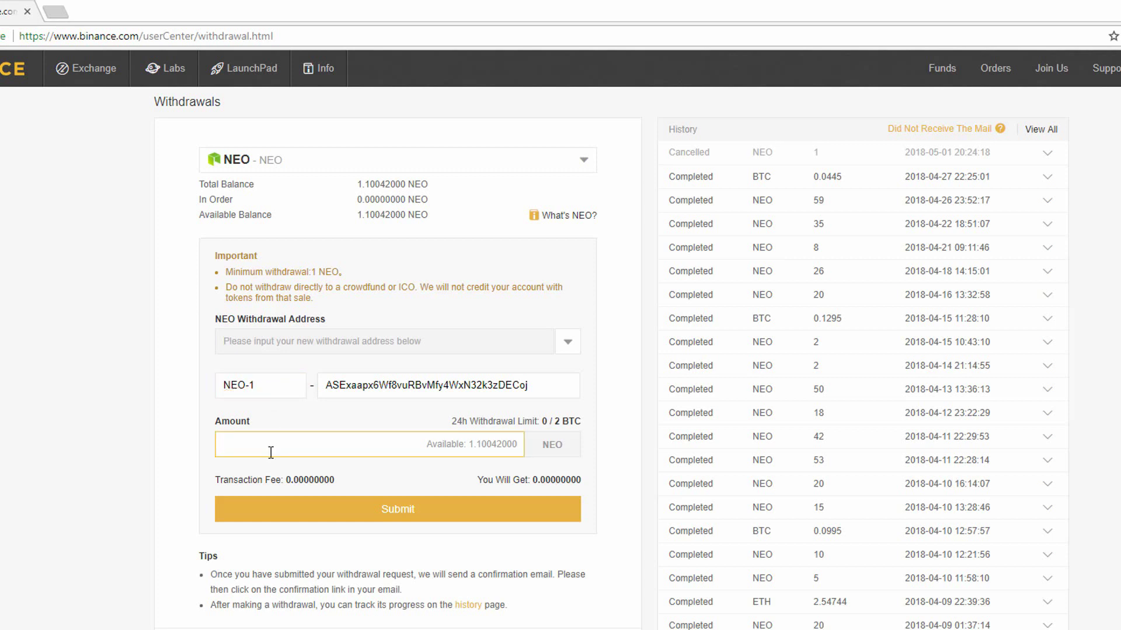
type("1")
left_click(154, 436)
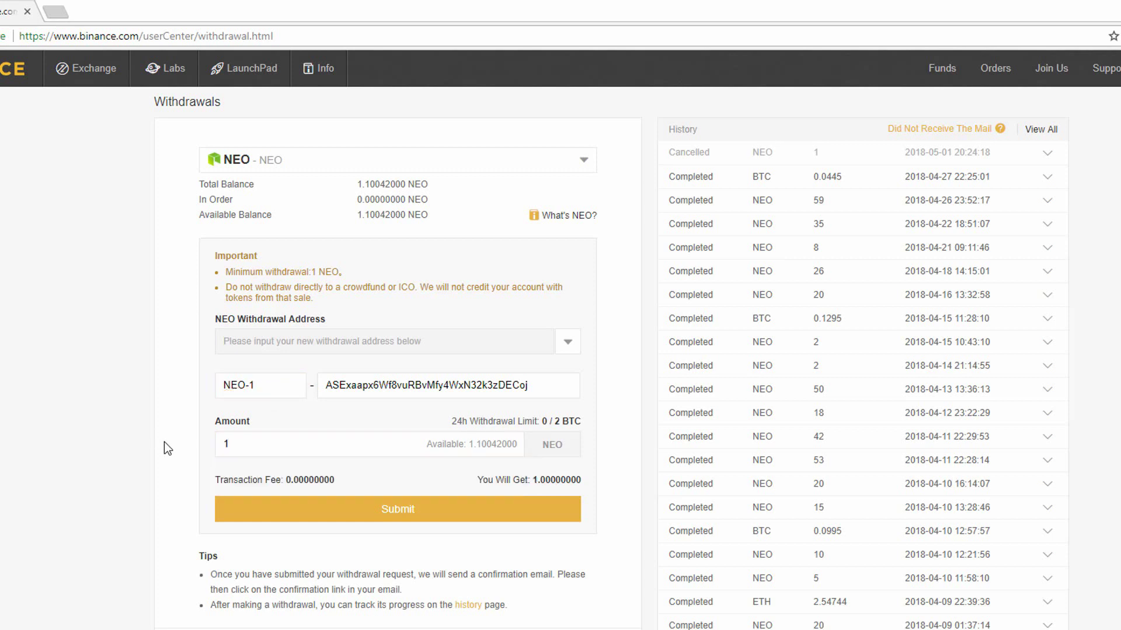
left_click(418, 520)
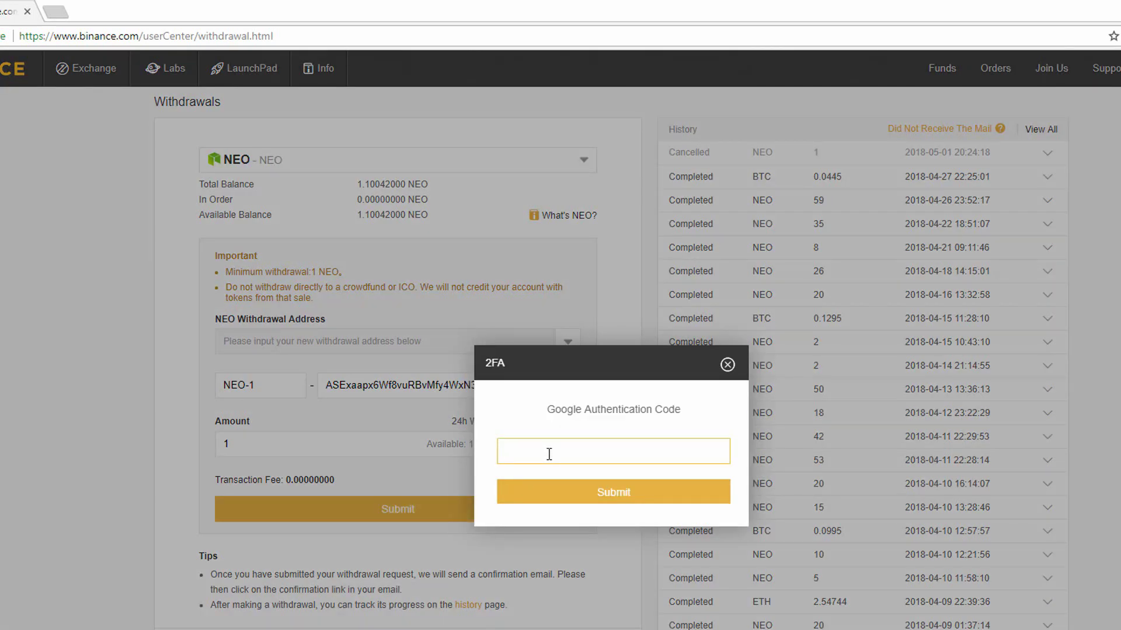
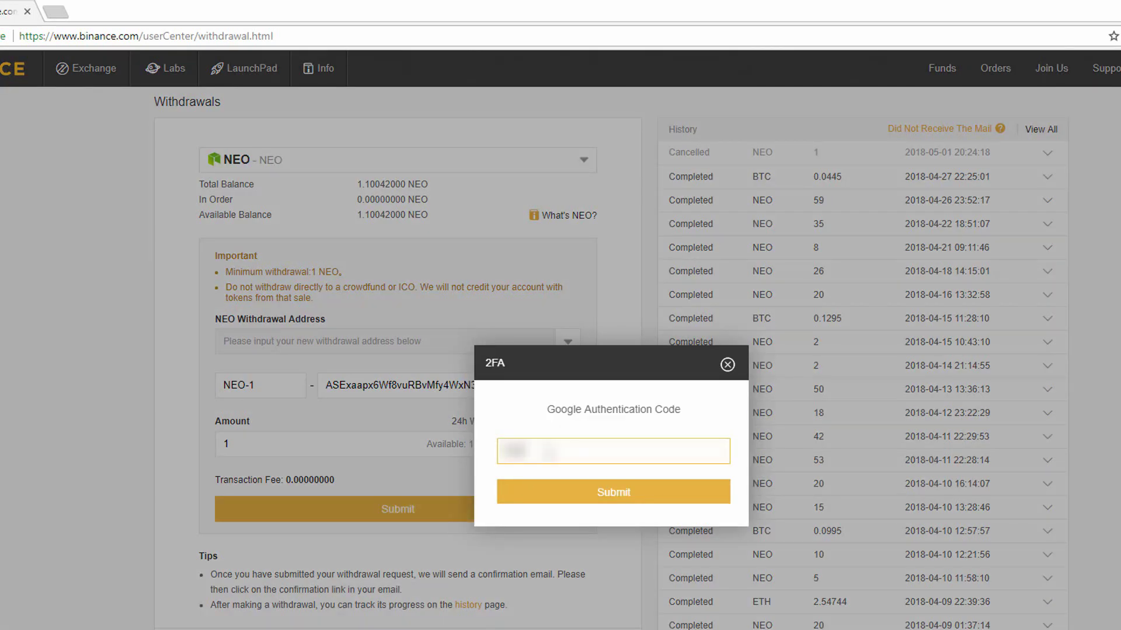
- Confirm the 1 NEO Binance withdrawal with the authenticator code and dismiss the email notice
key("Return")
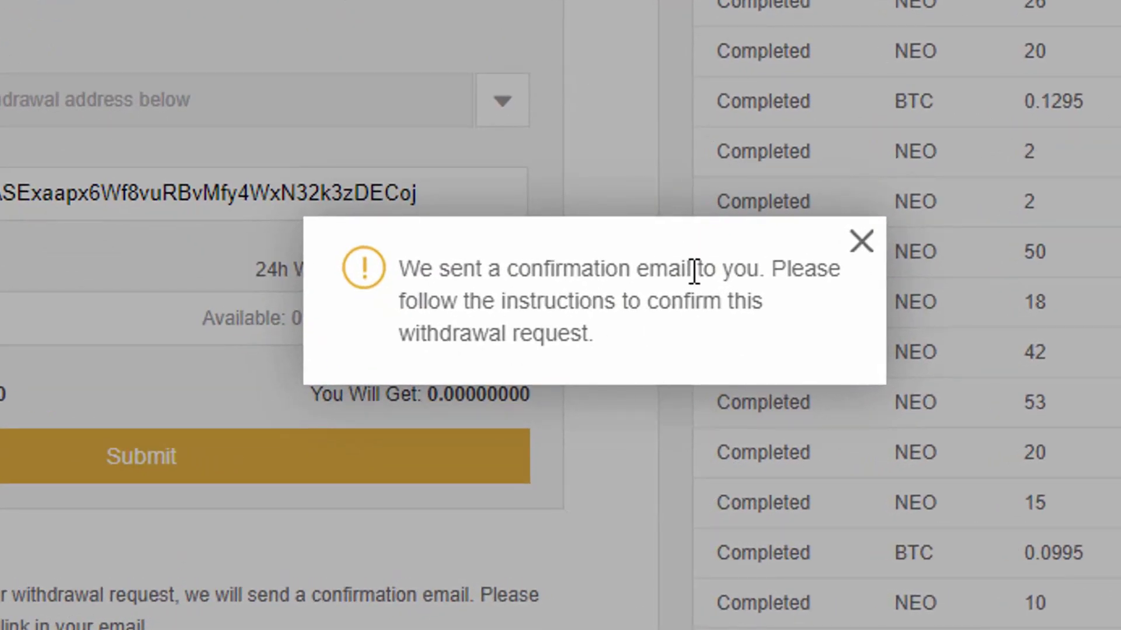
left_click(860, 243)
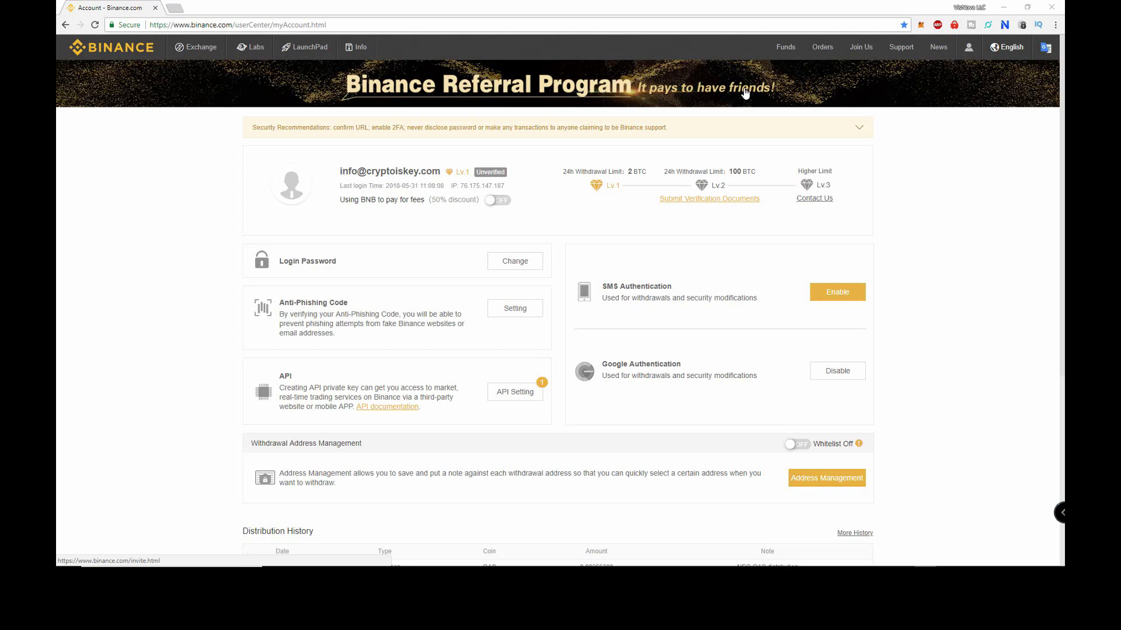
- Copy Binance's NEO deposit address from the Deposits page, then minimize the browser
mouse_move(781, 51)
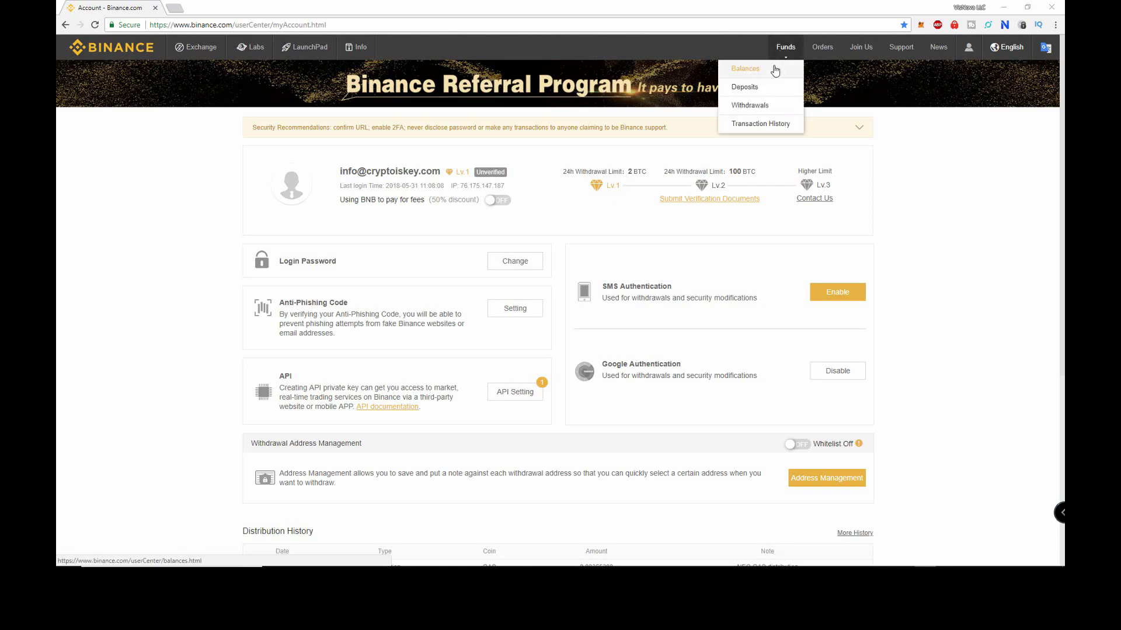
left_click(760, 91)
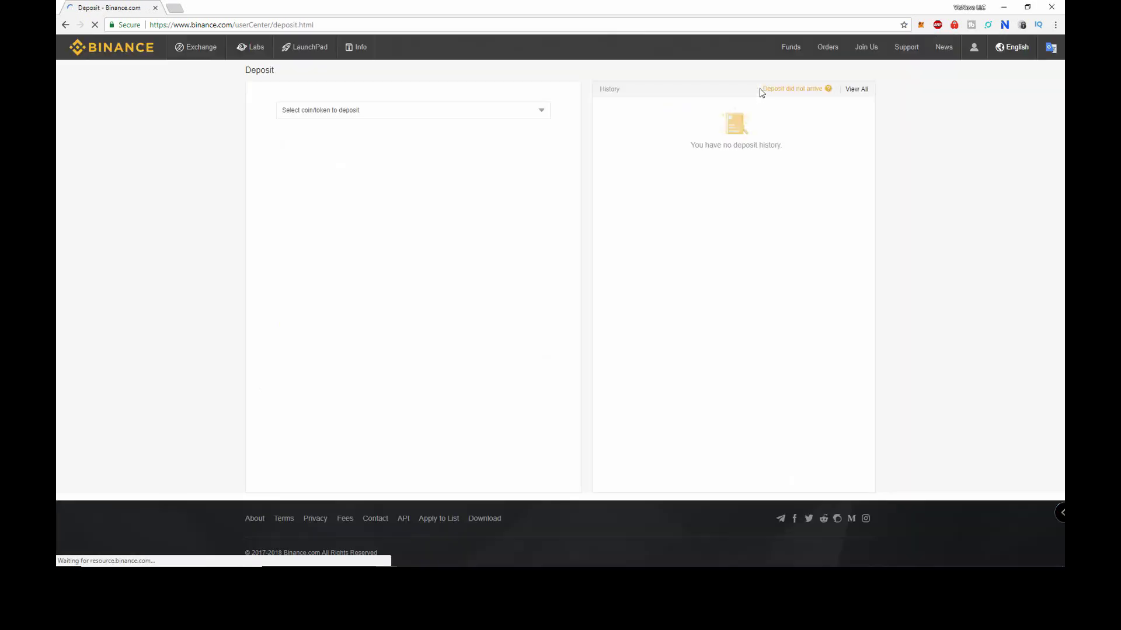
left_click(350, 109)
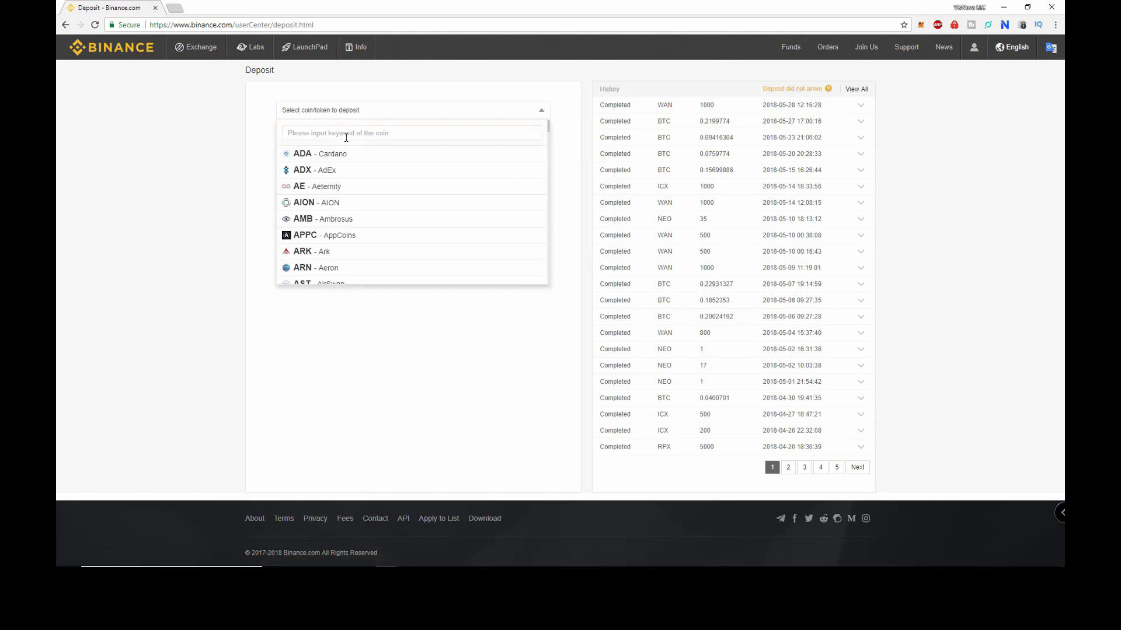
left_click(346, 135)
type("neo")
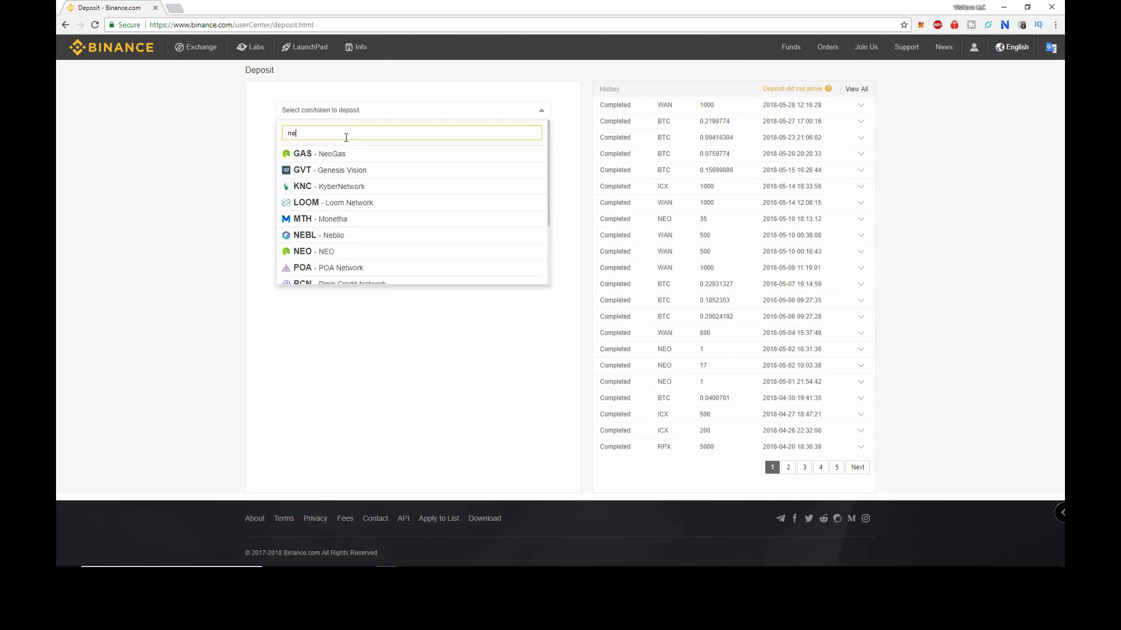
left_click(335, 169)
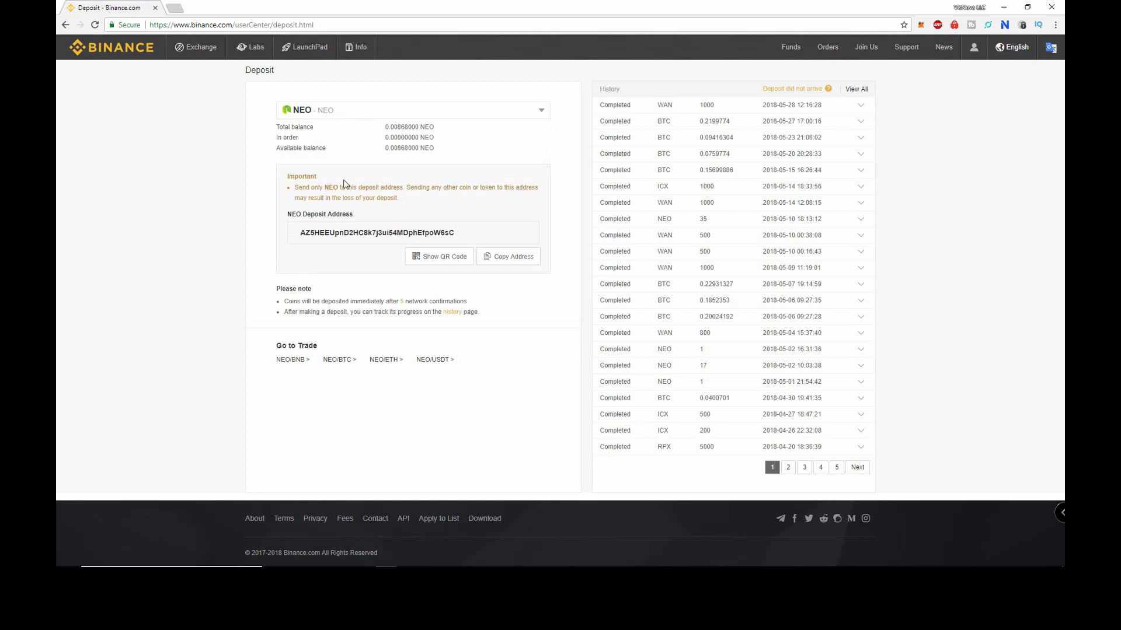
left_click(503, 257)
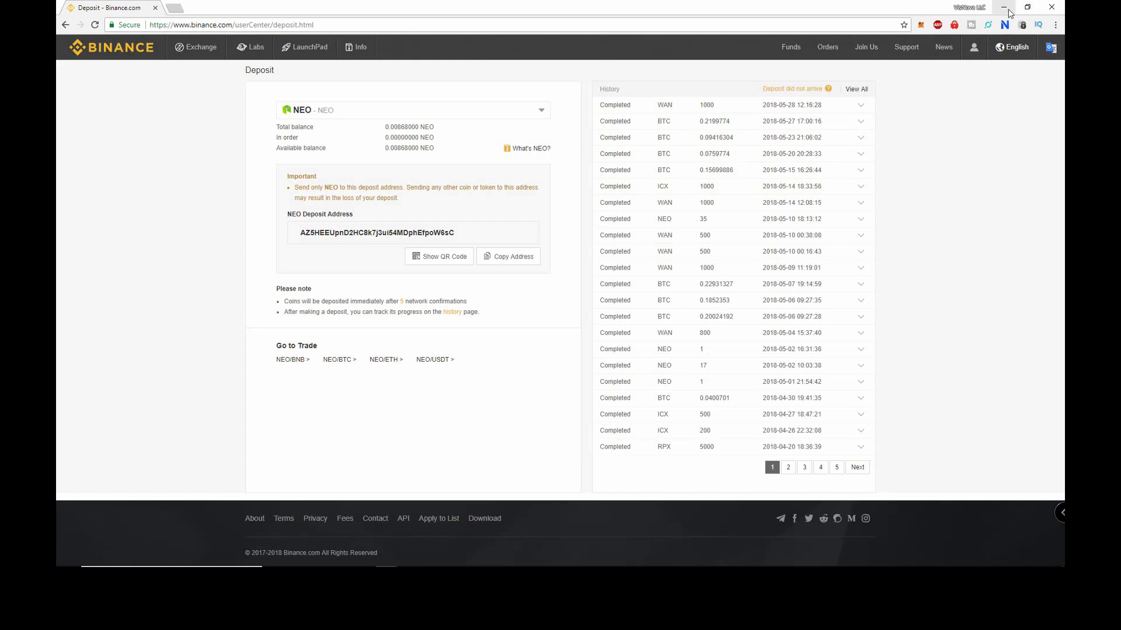
left_click(1007, 8)
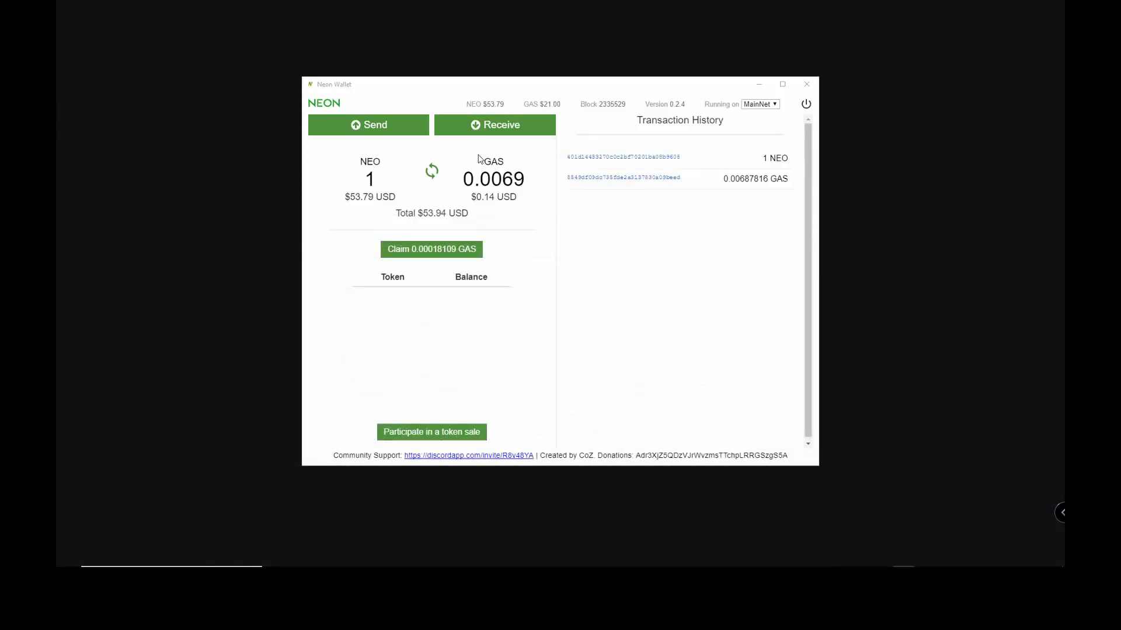
- Fill Neon Wallet's send form with amount 1 and the pasted Binance deposit address
left_click(385, 127)
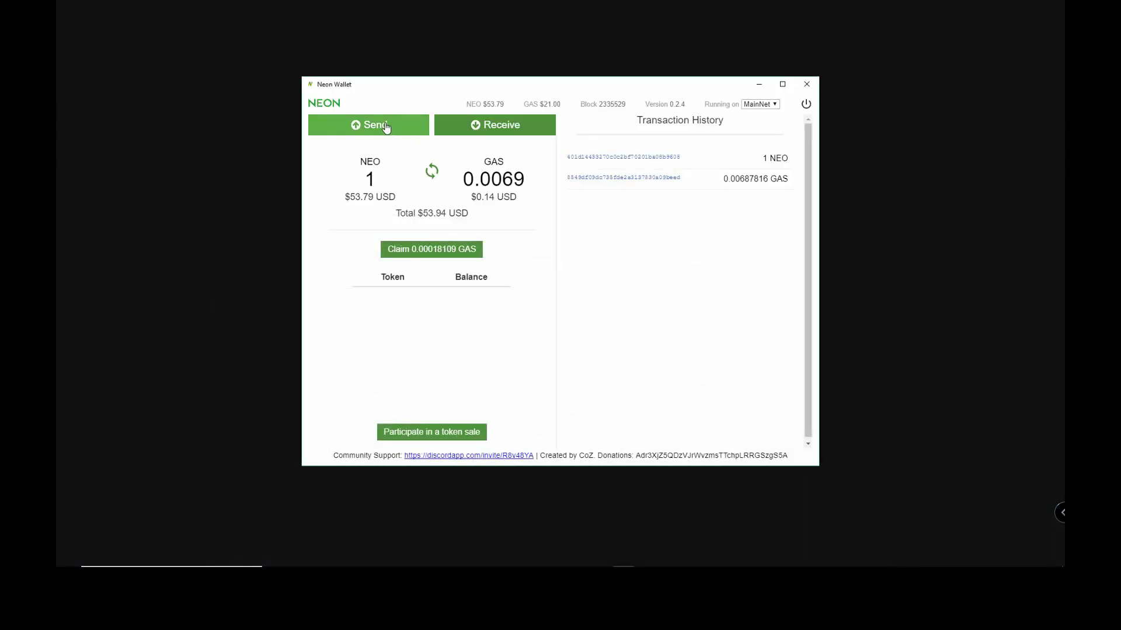
left_click(386, 127)
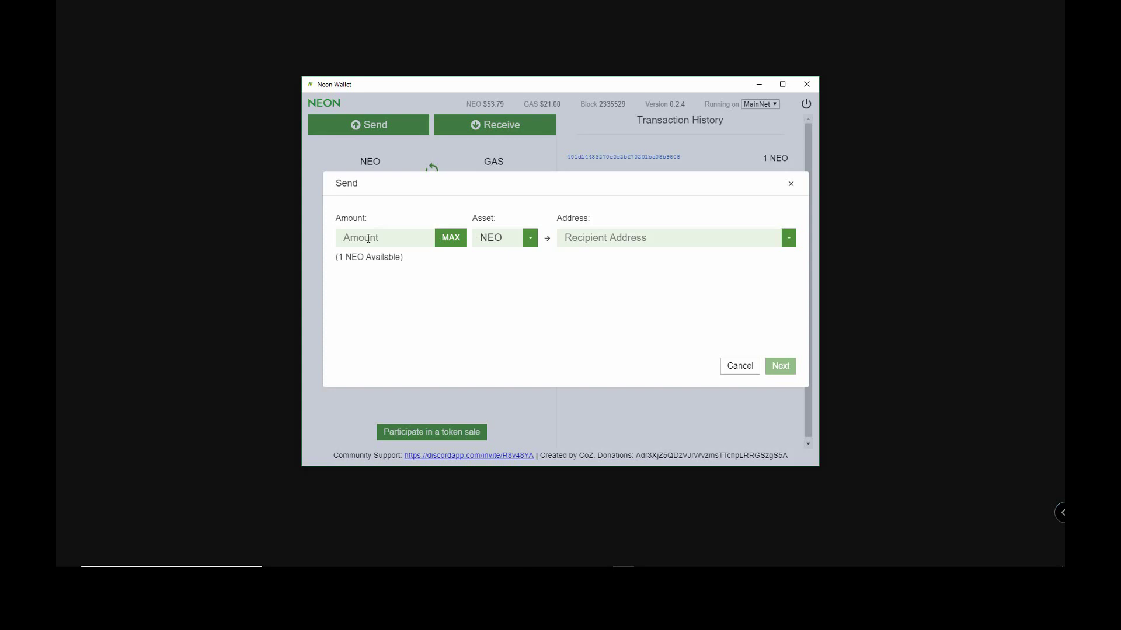
type("1")
right_click(576, 239)
left_click(592, 248)
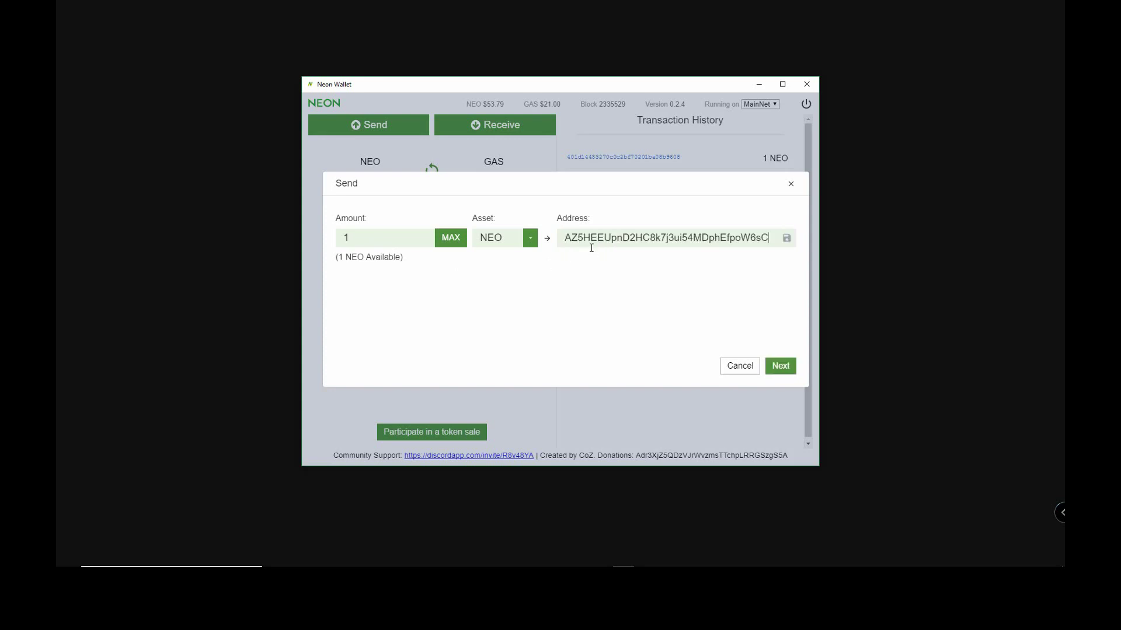
left_click(781, 366)
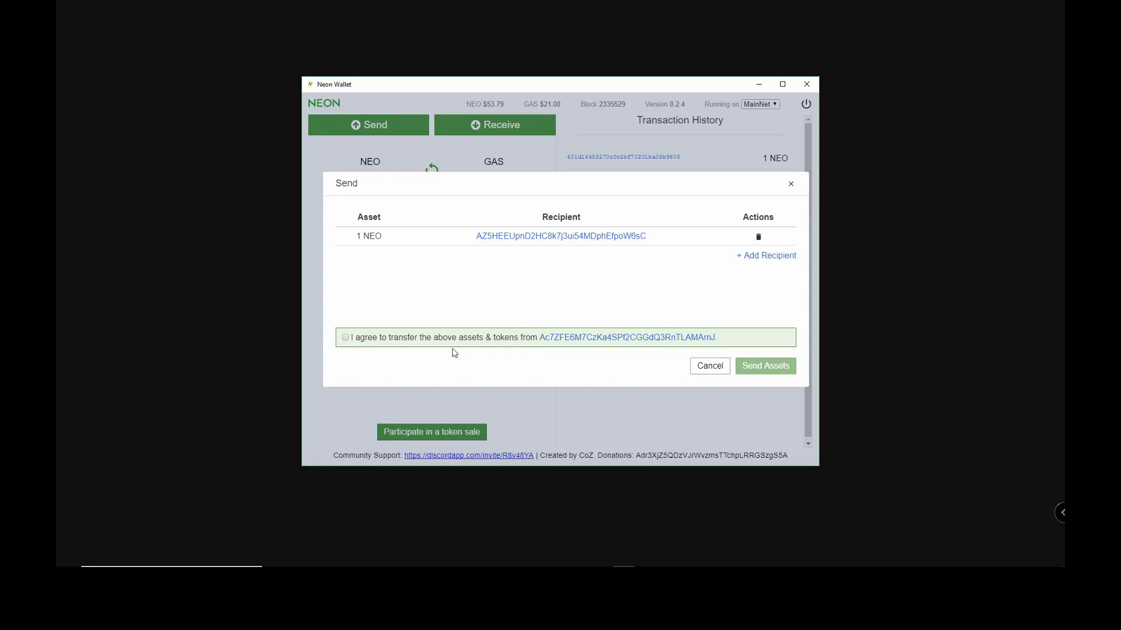
- Verify the recipient address, agree to the transfer, and send the 1 NEO
left_click_drag(475, 237, 488, 241)
left_click_drag(649, 237, 637, 239)
left_click(347, 339)
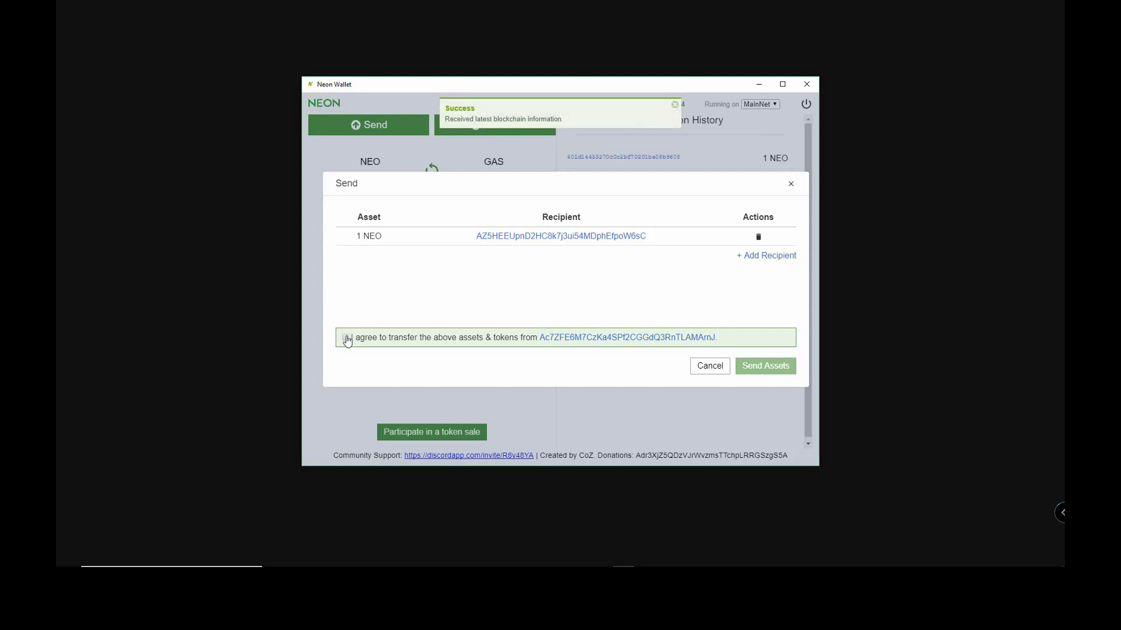
left_click(347, 339)
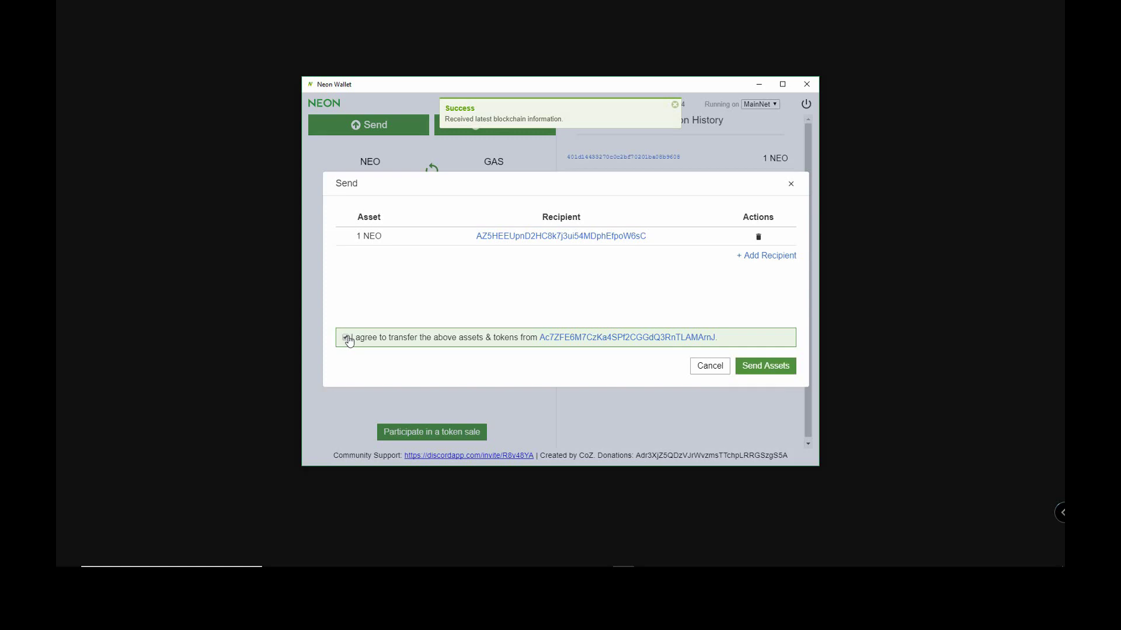
left_click(759, 368)
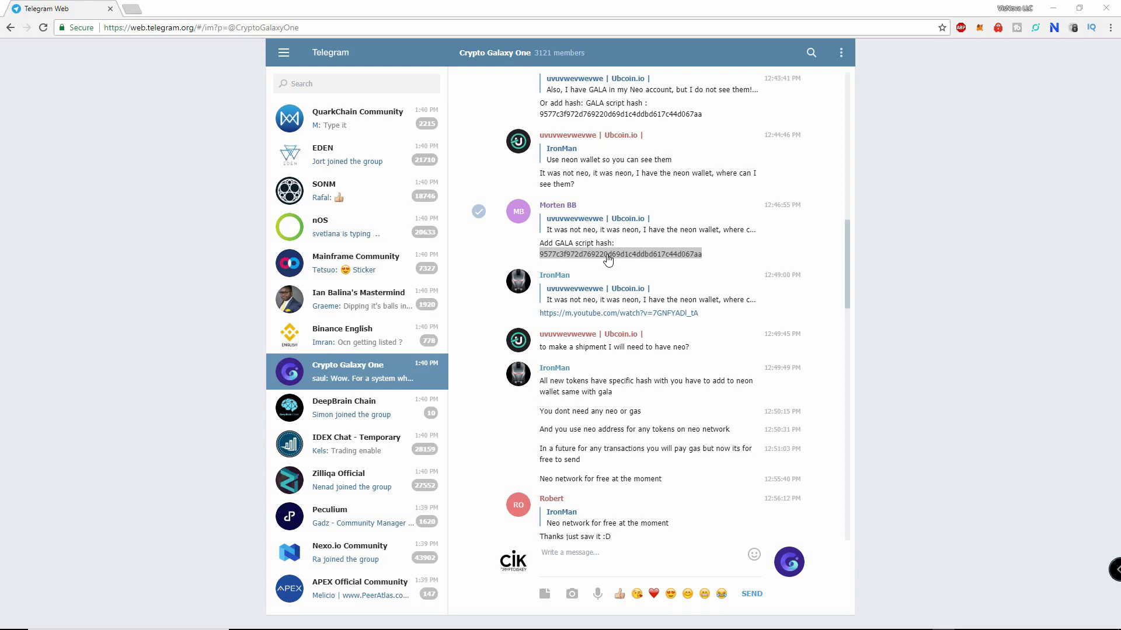
- Copy the GALA script hash from the Crypto Galaxy One Telegram chat
right_click(608, 260)
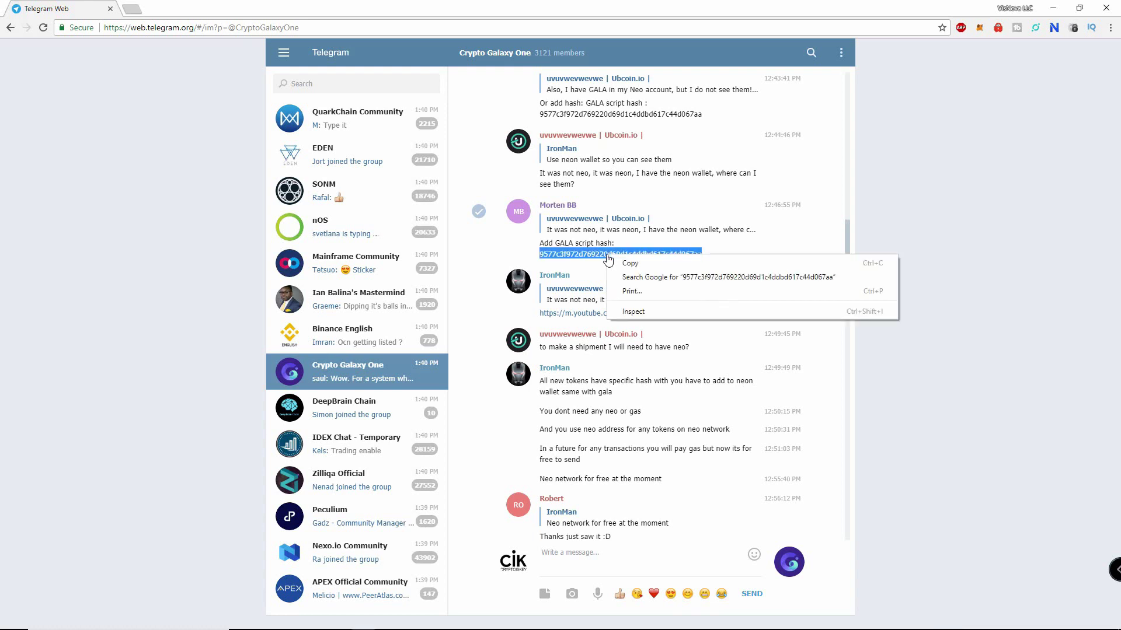
left_click(629, 266)
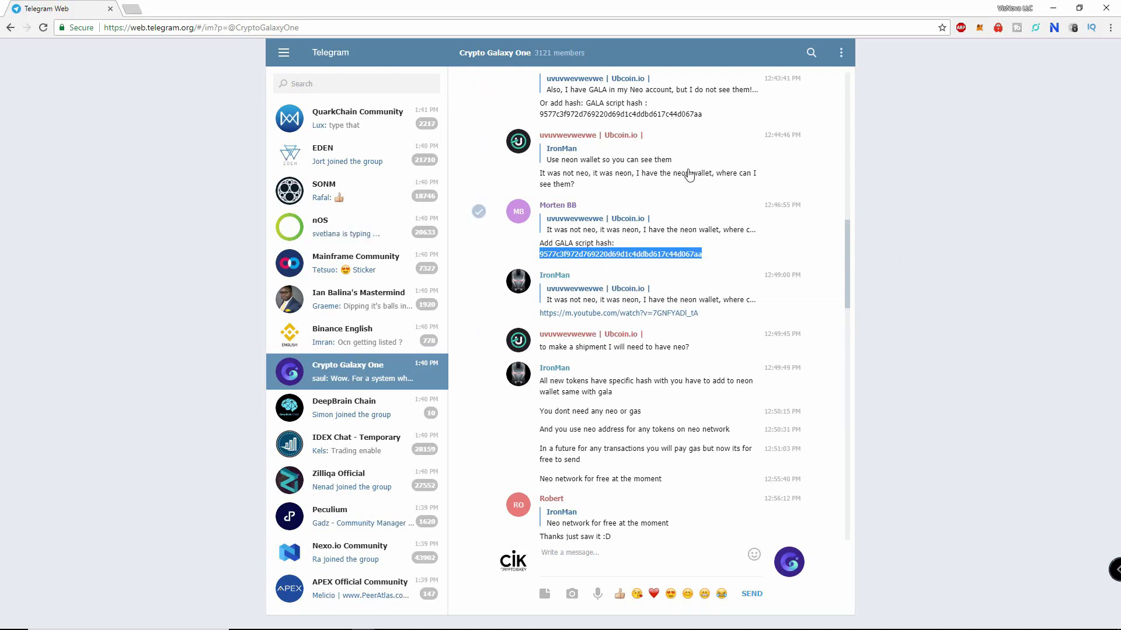
right_click(670, 257)
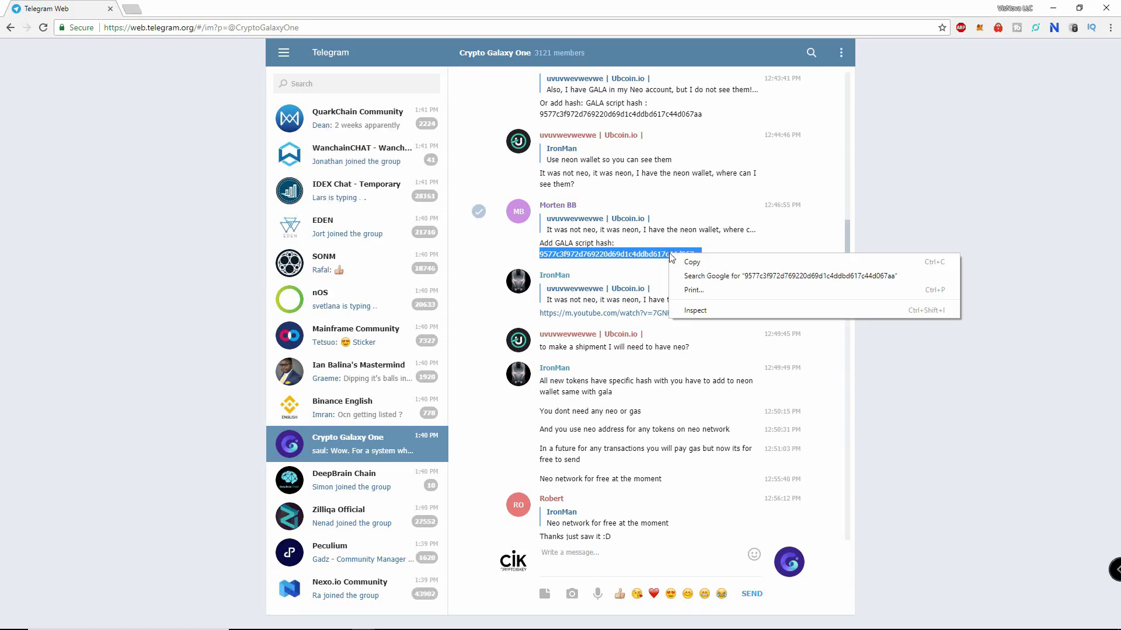
left_click(684, 263)
- Paste the GALA hash into Notepad, then open Neon Wallet's Manage Tokens list
left_click(1052, 11)
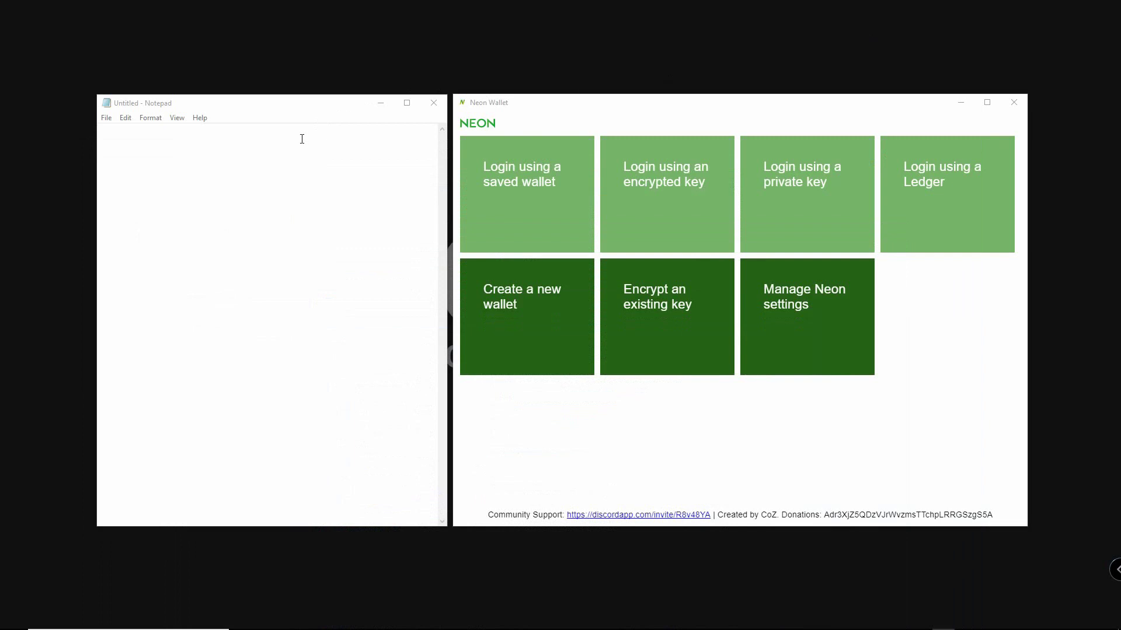
right_click(280, 157)
left_click(306, 210)
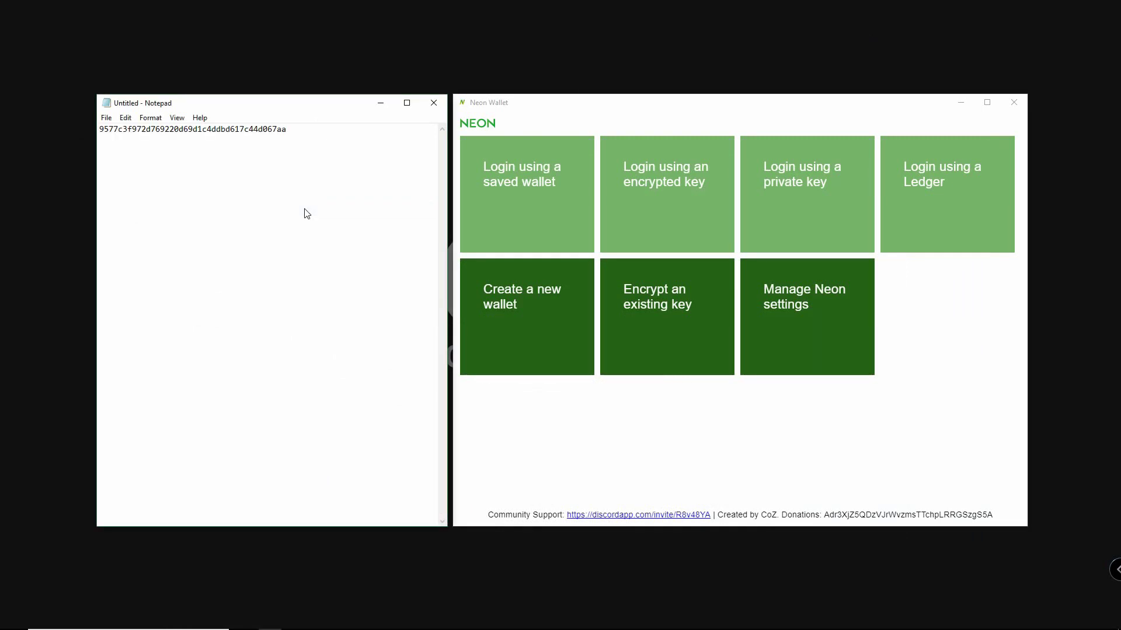
left_click(794, 300)
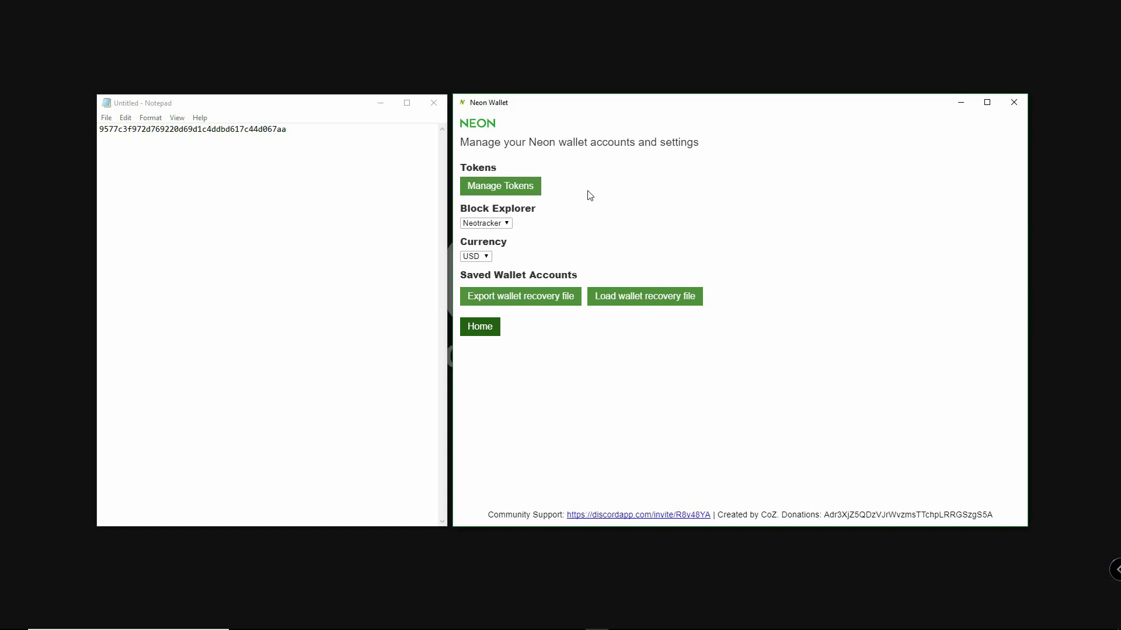
left_click(513, 191)
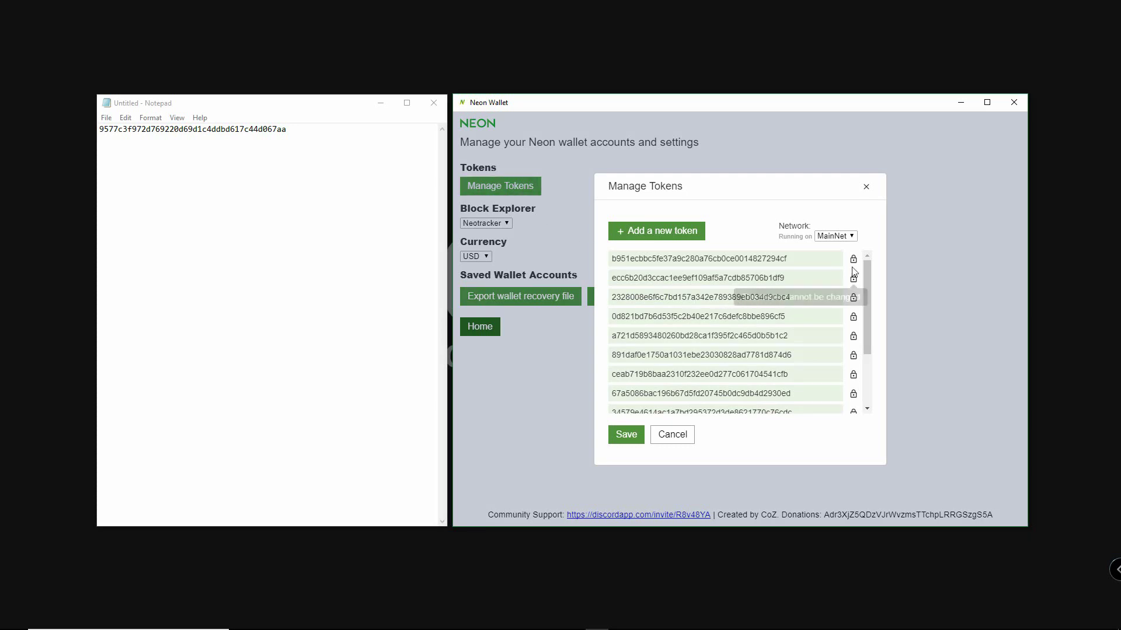
- Add GALA script hash 9577c3f972d769220d69d1c4ddbd617c44d067aa as a new MainNet token and save
mouse_move(853, 263)
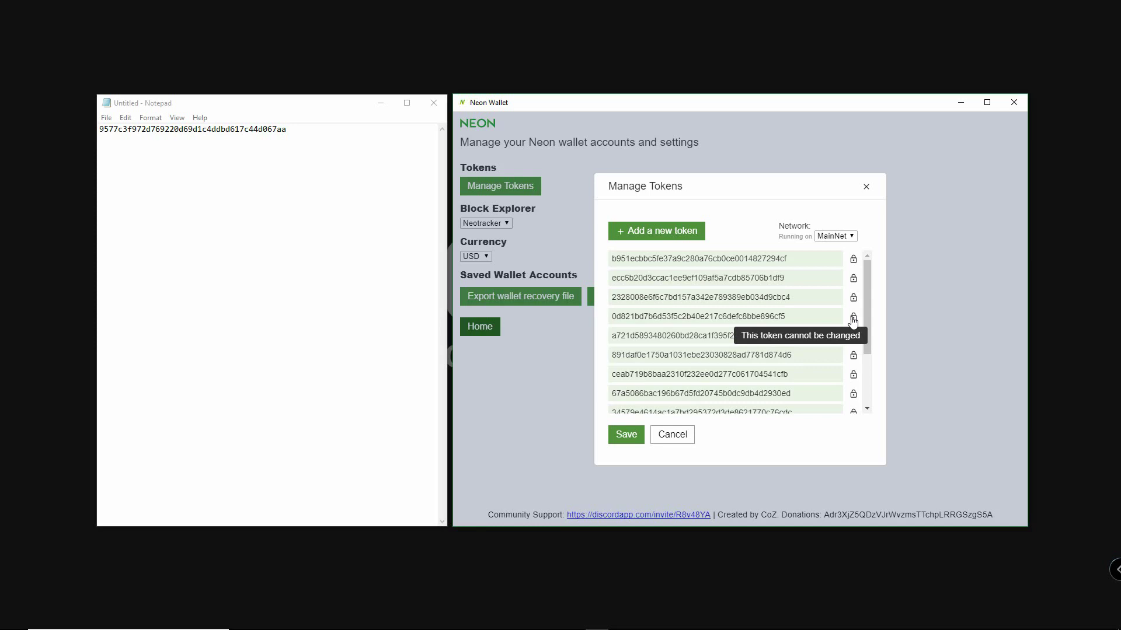
left_click_drag(870, 305, 873, 363)
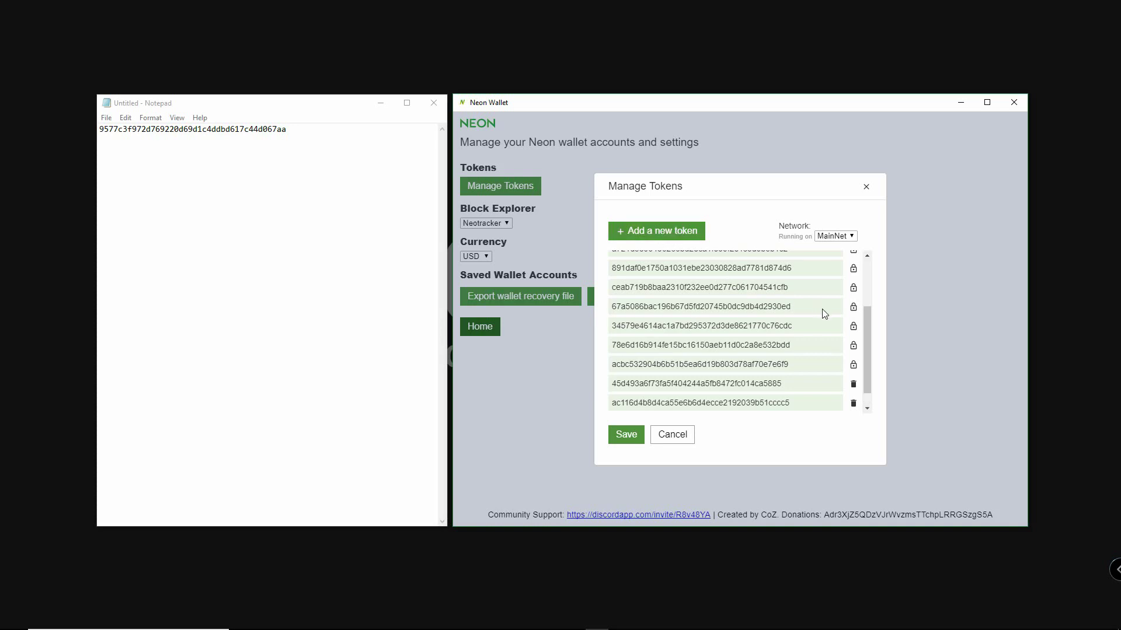
left_click_drag(866, 349, 867, 364)
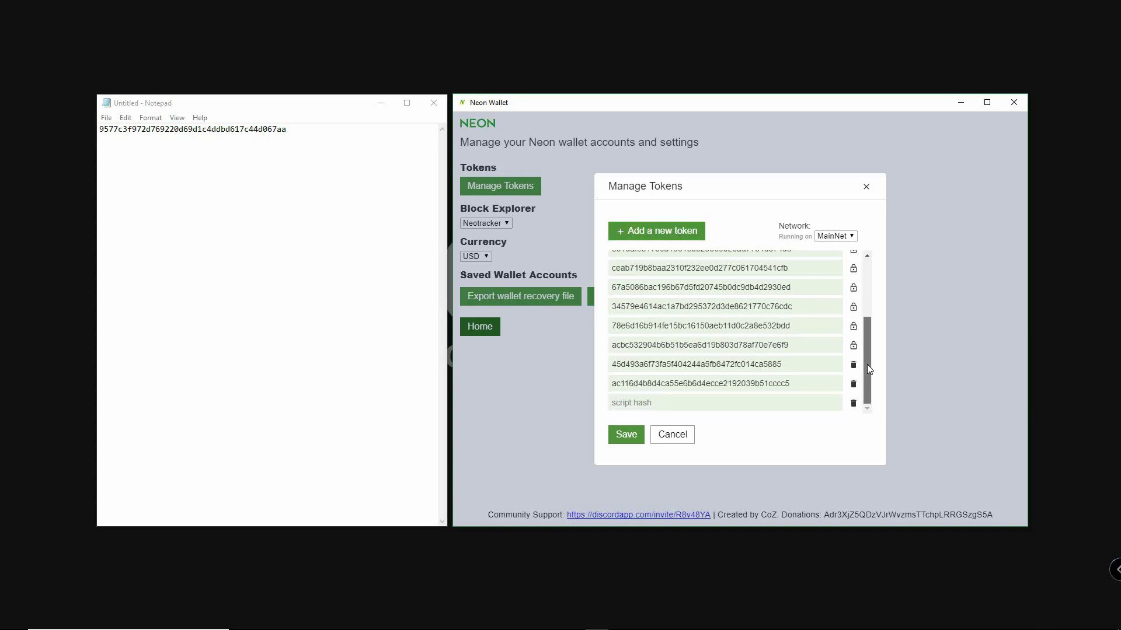
right_click(643, 403)
left_click(665, 410)
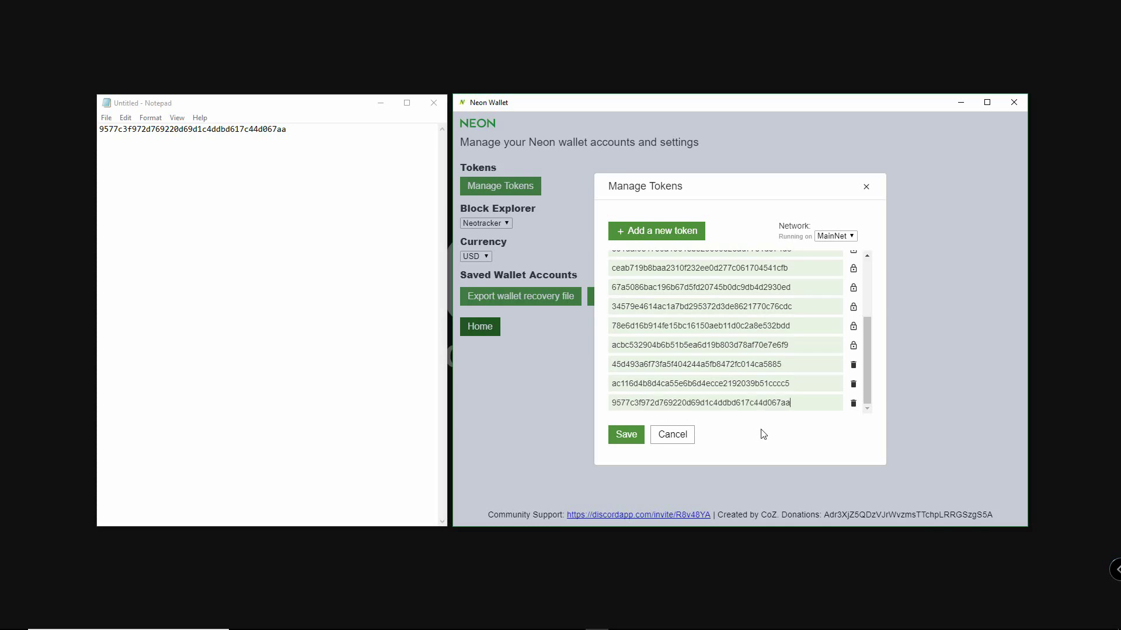
left_click(627, 436)
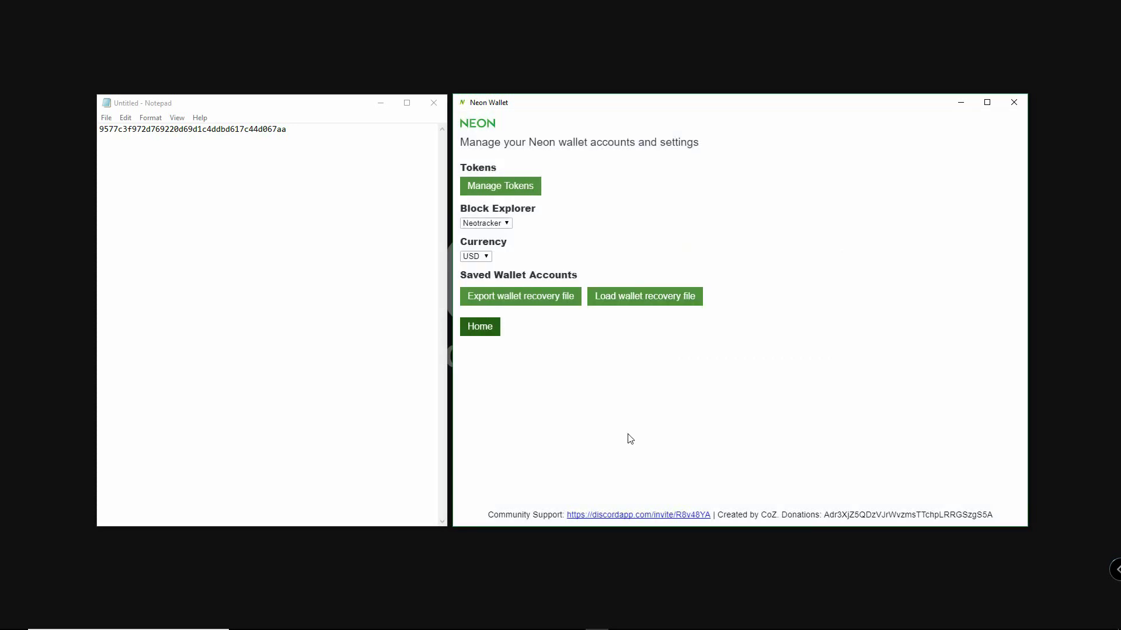
- Log in with the wallet's private key, showing 1,000 GALA alongside 0 NEO and 0.0034 GAS
left_click(483, 327)
left_click(753, 216)
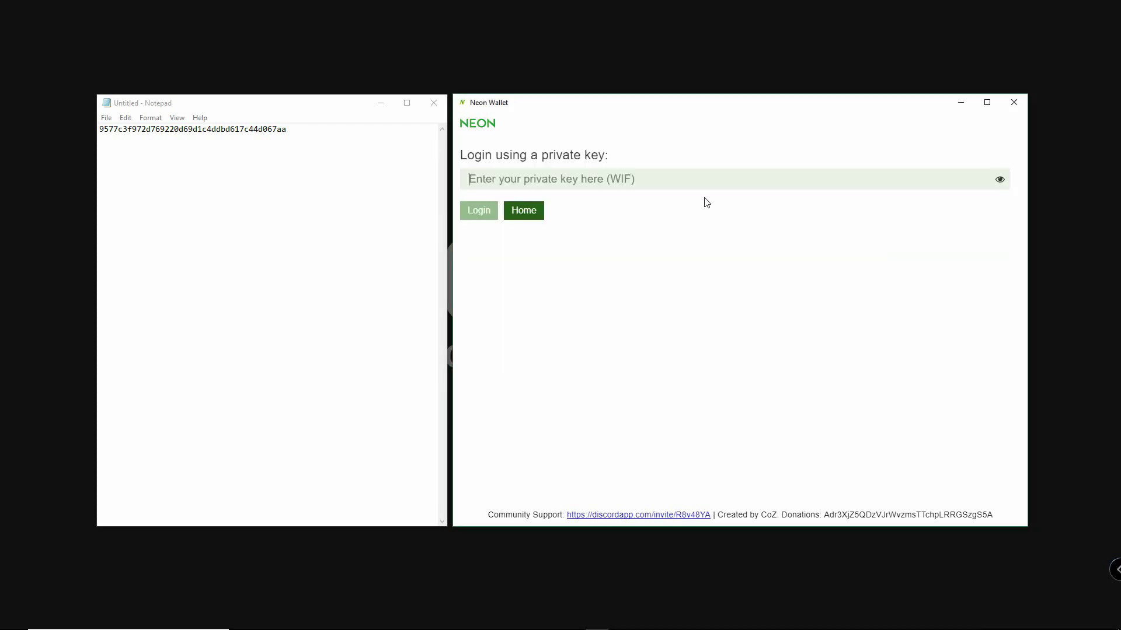
right_click(635, 181)
left_click(654, 190)
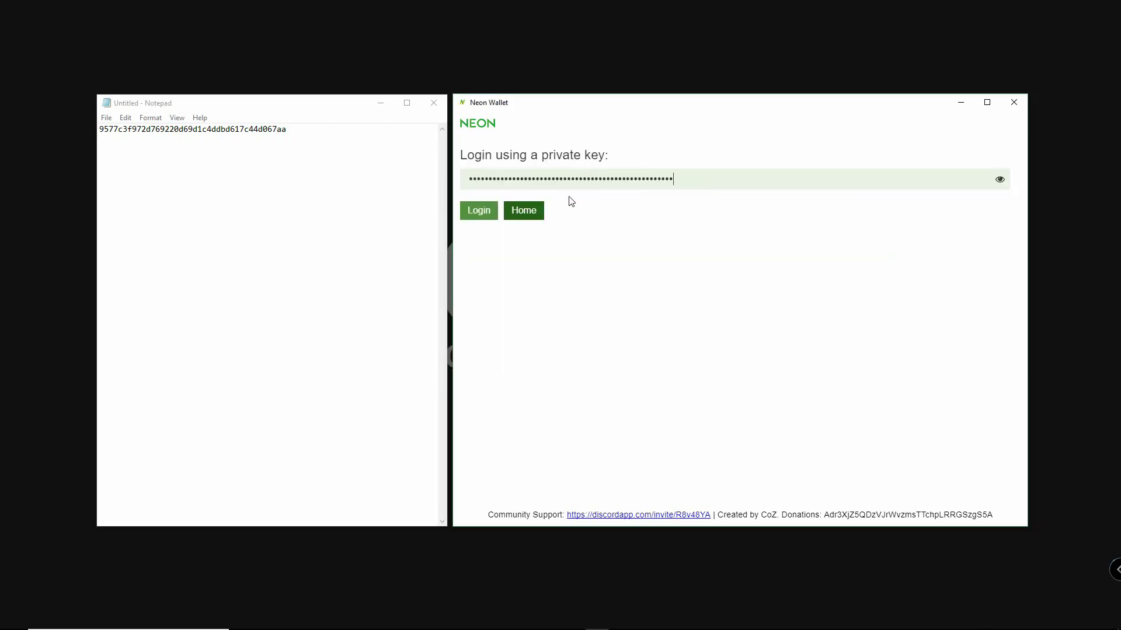
left_click(475, 210)
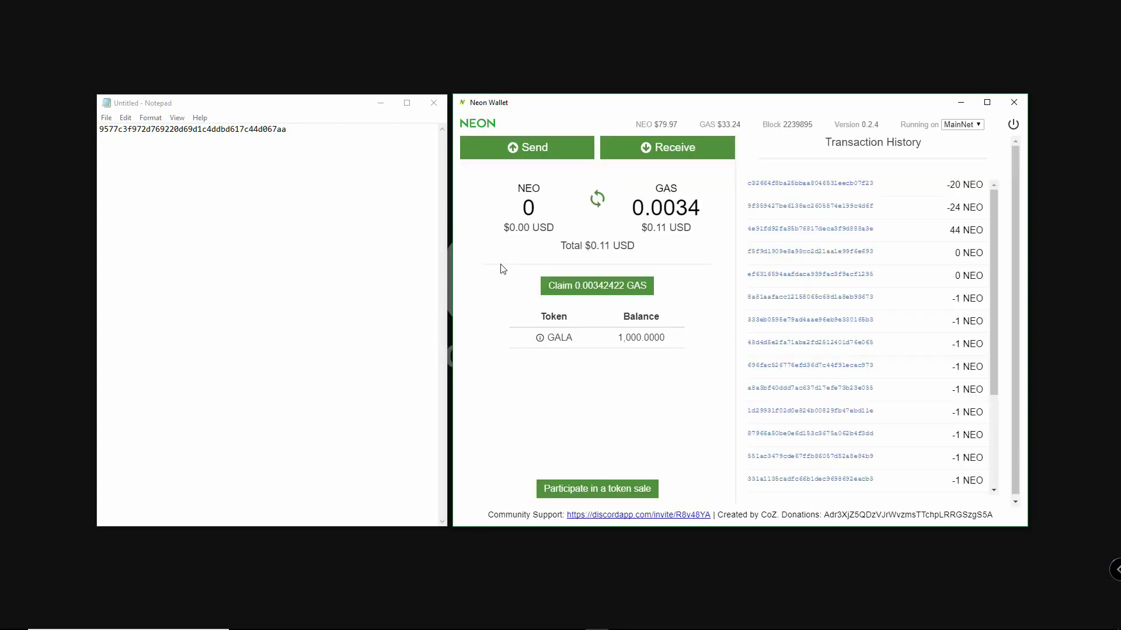